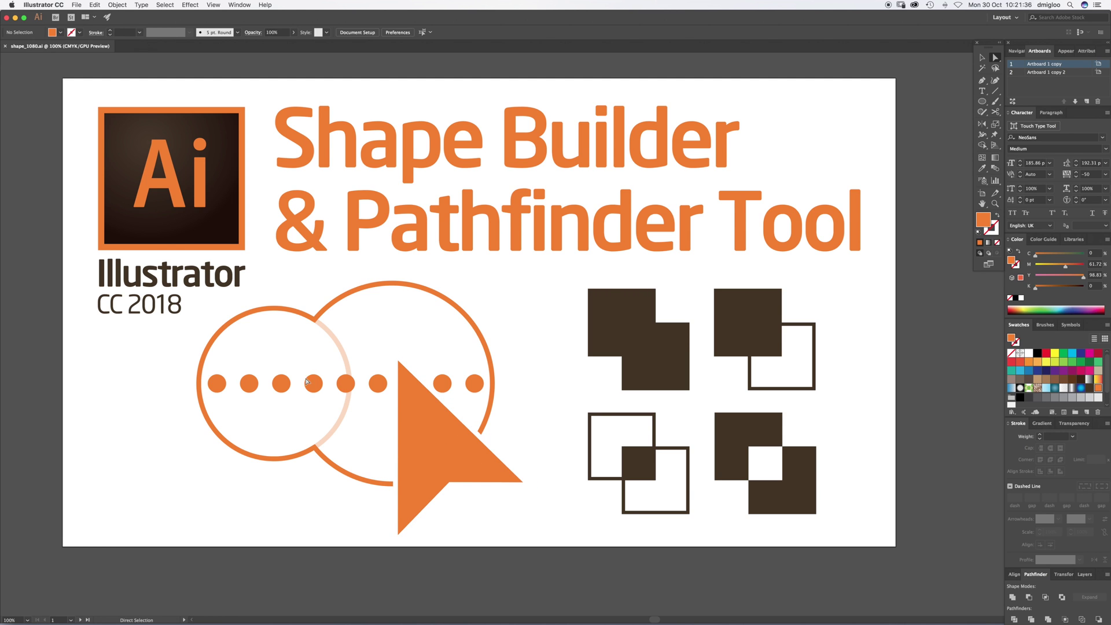
Activate the Shape Builder tool and open the Window menu to locate Pathfinder
click(982, 147)
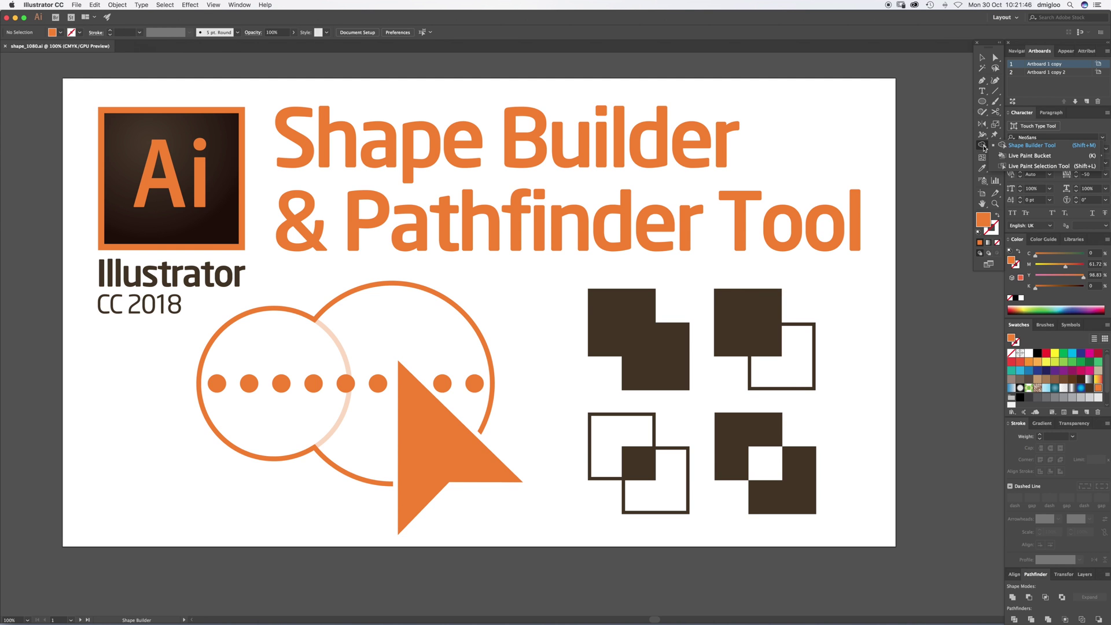
click(983, 146)
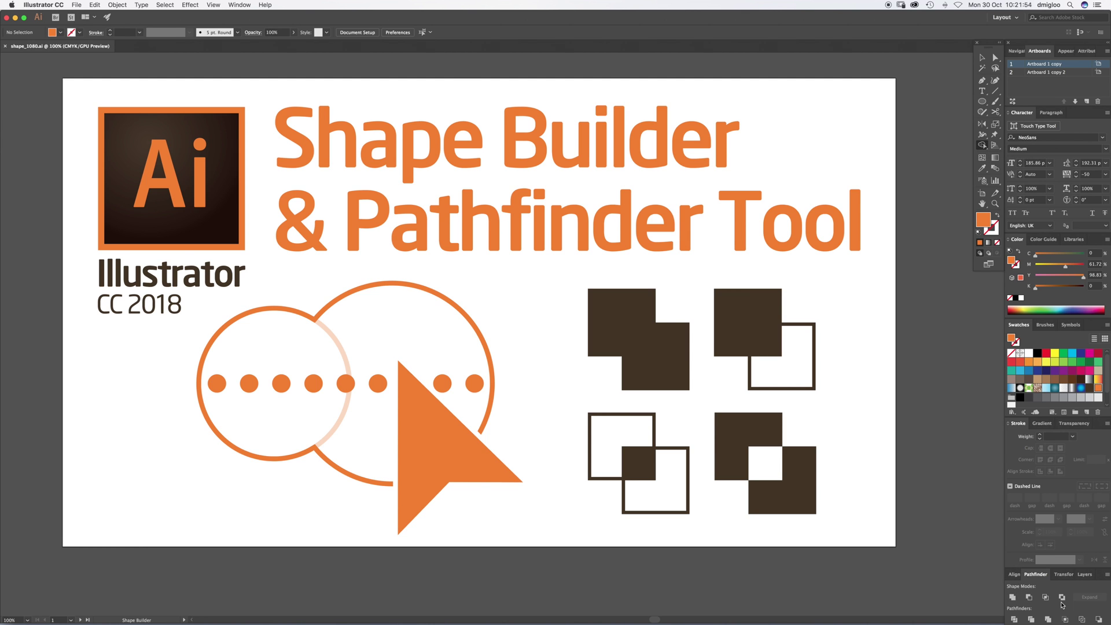
click(239, 4)
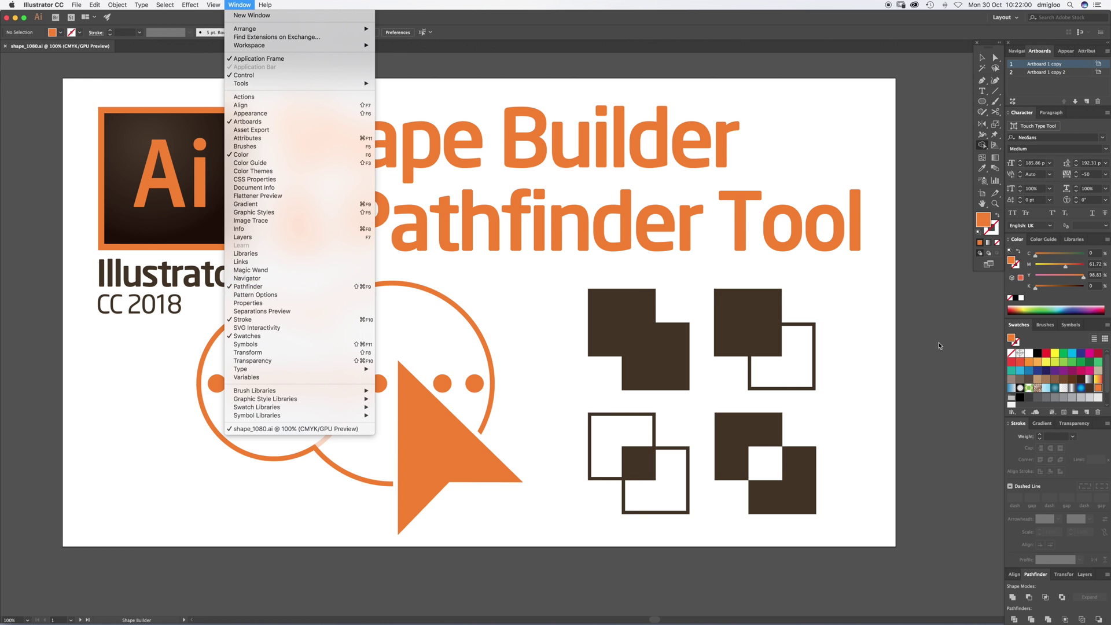
Turn Show Tool Tips off and back on in General Preferences, then confirm with OK
click(934, 359)
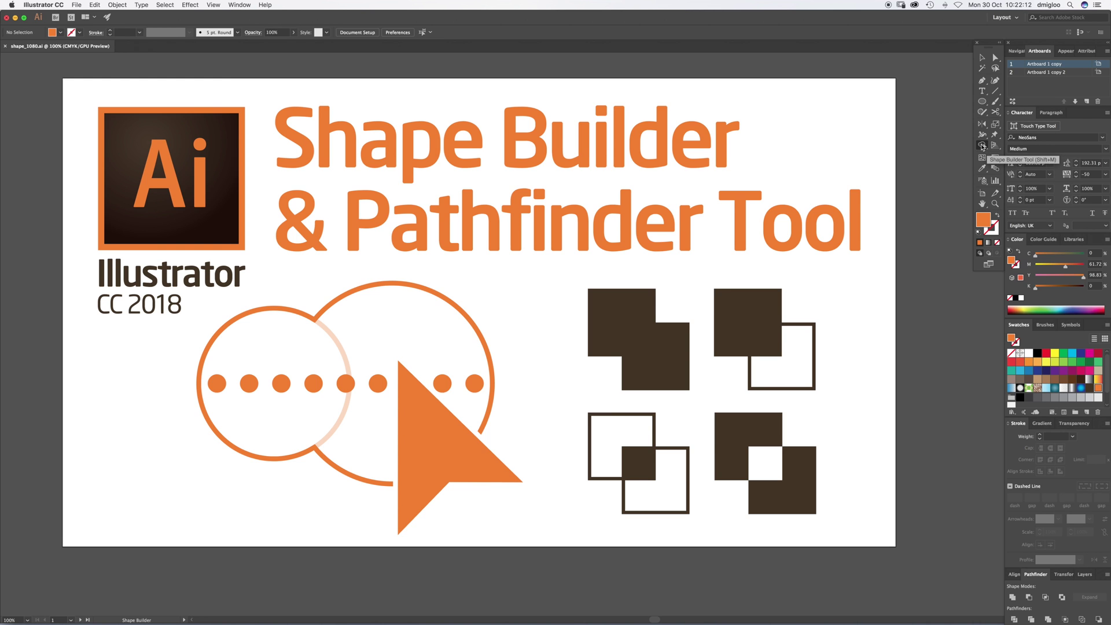
click(51, 4)
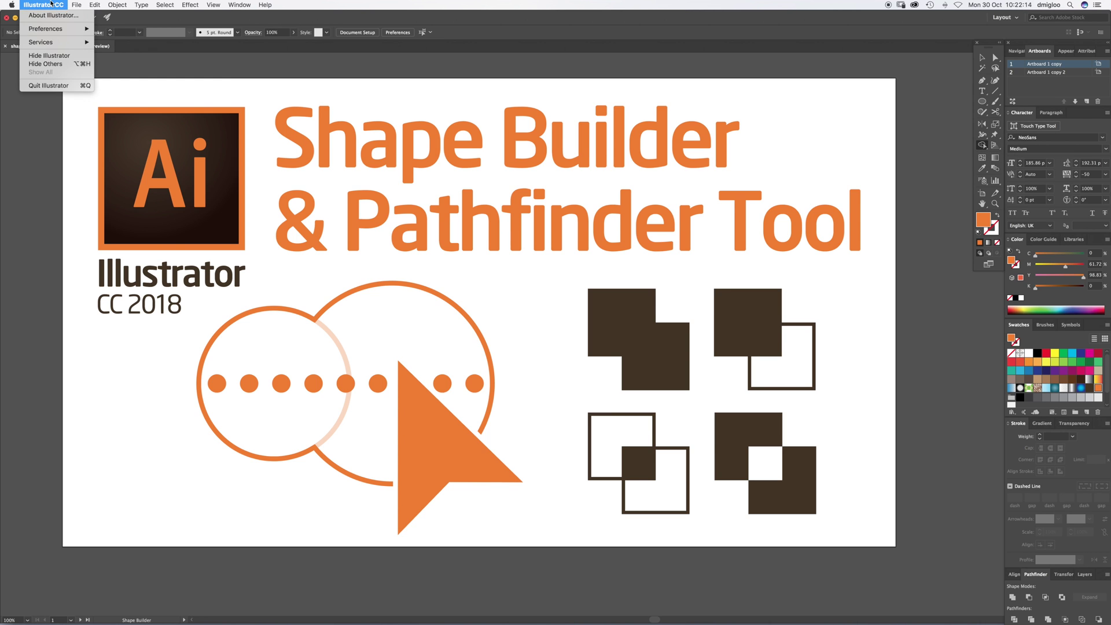
mouse_move(56, 34)
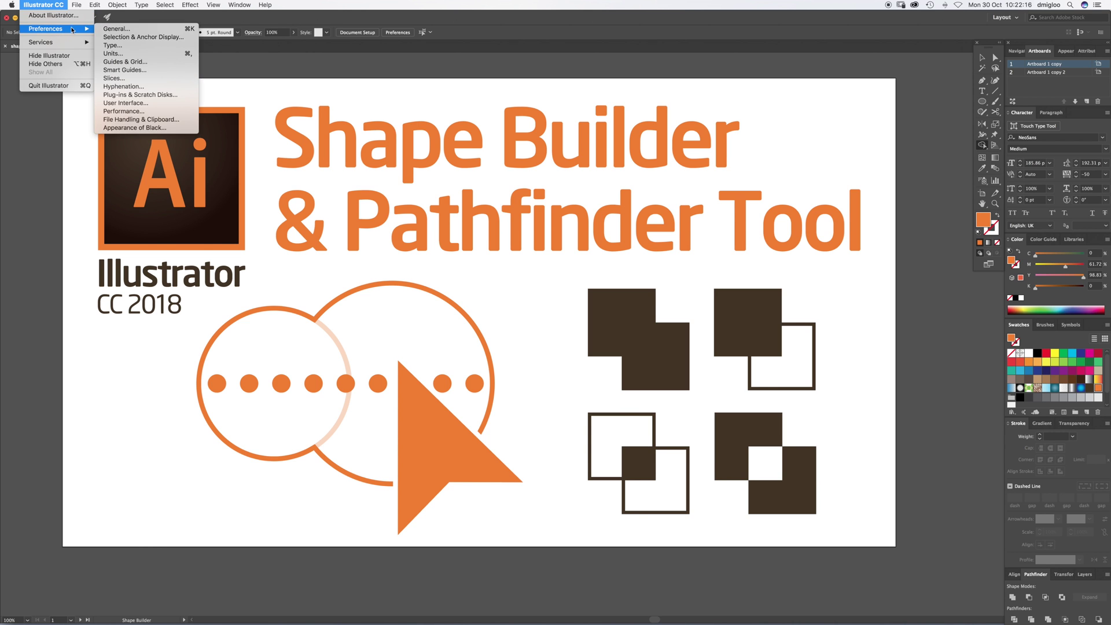
click(116, 29)
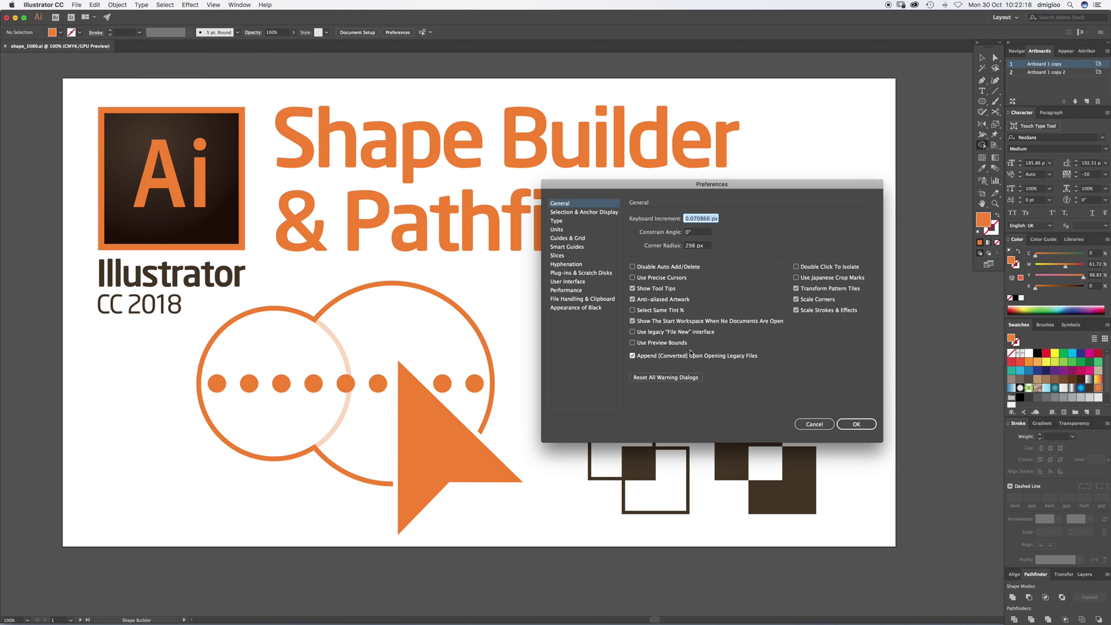
click(655, 289)
click(656, 291)
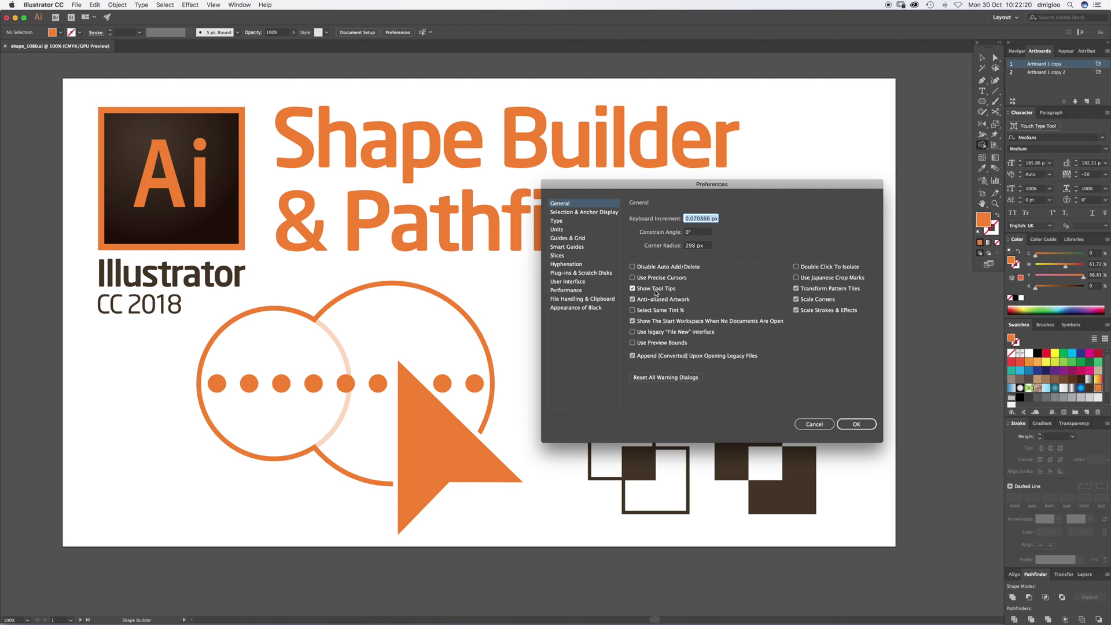
click(825, 426)
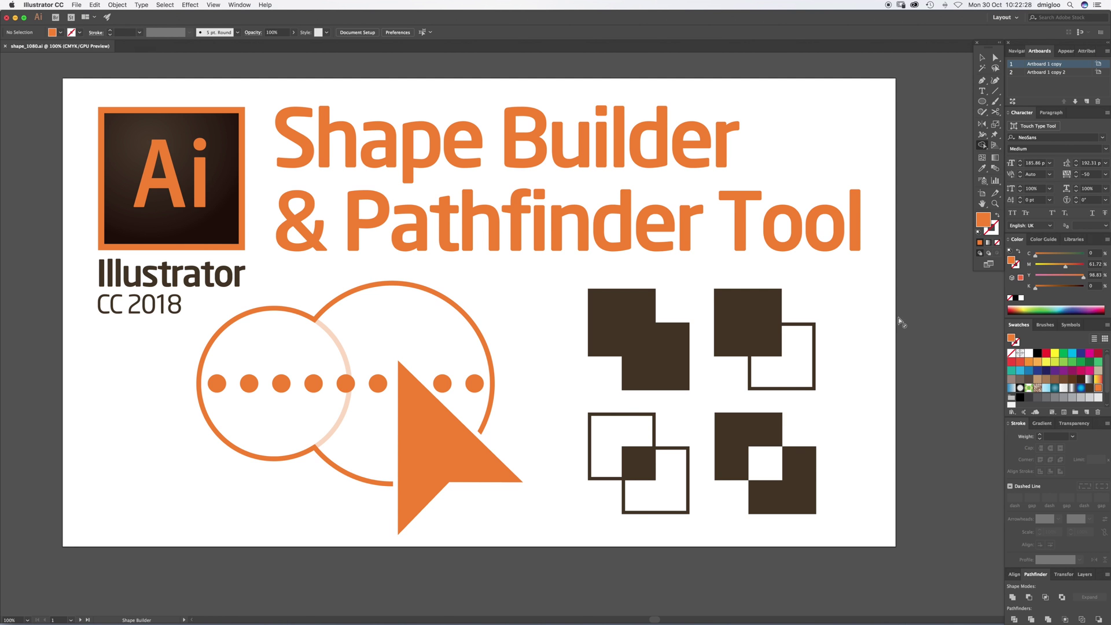
Pan right to the Shape Modes and Pathfinders artboard and switch to Direct Selection
key(space)
scroll(936, 350, right, 20)
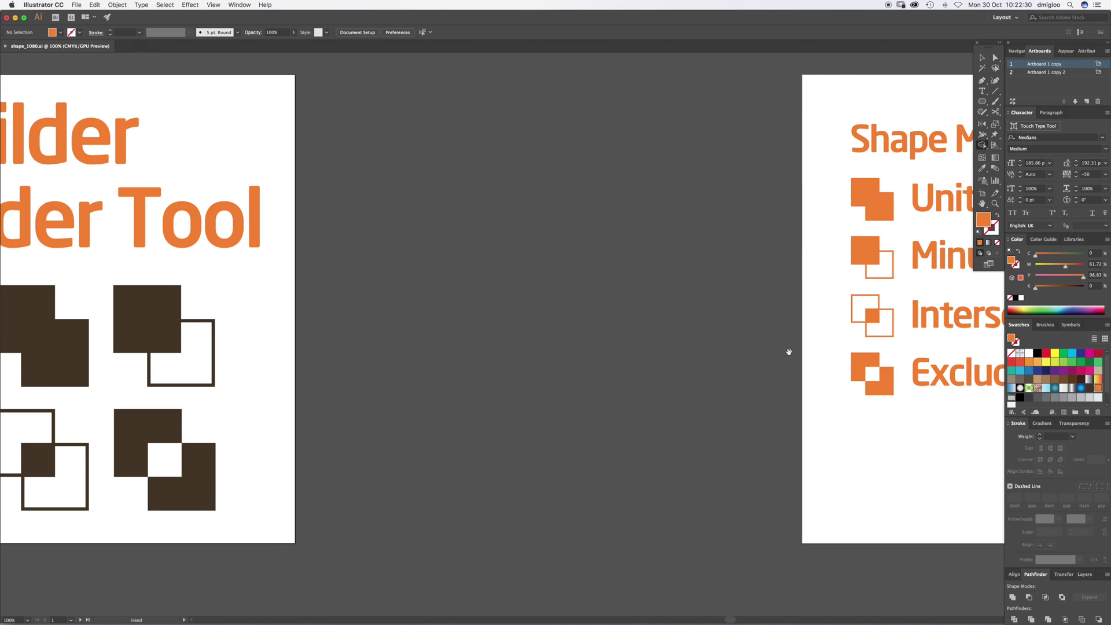
scroll(566, 379, right, 5)
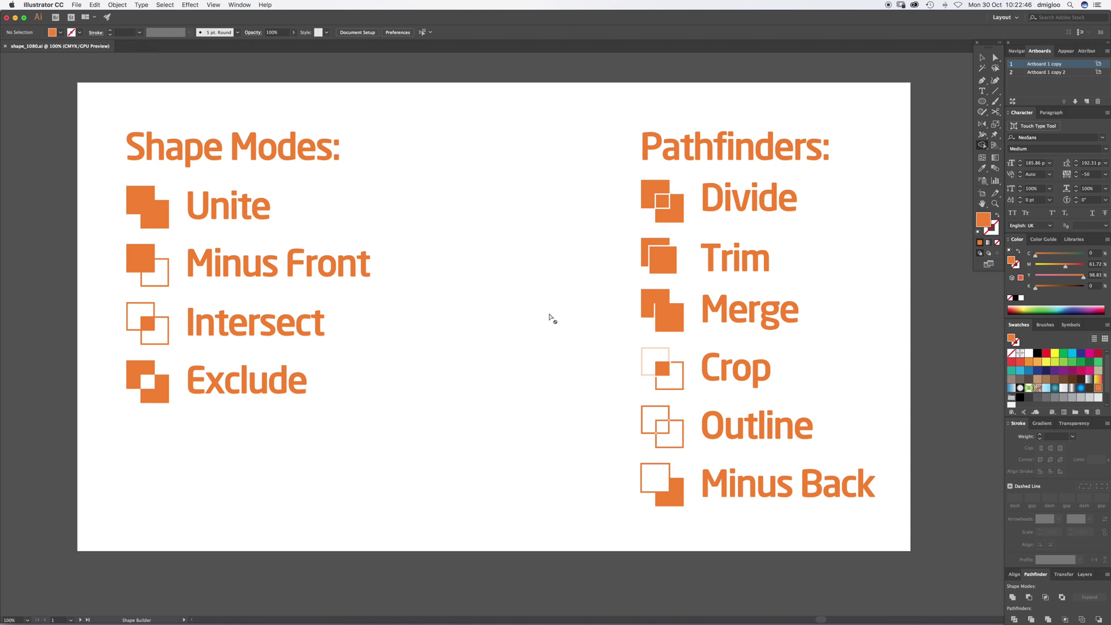
key(a)
Draw a square with the Rectangle tool between the two lists
click(982, 103)
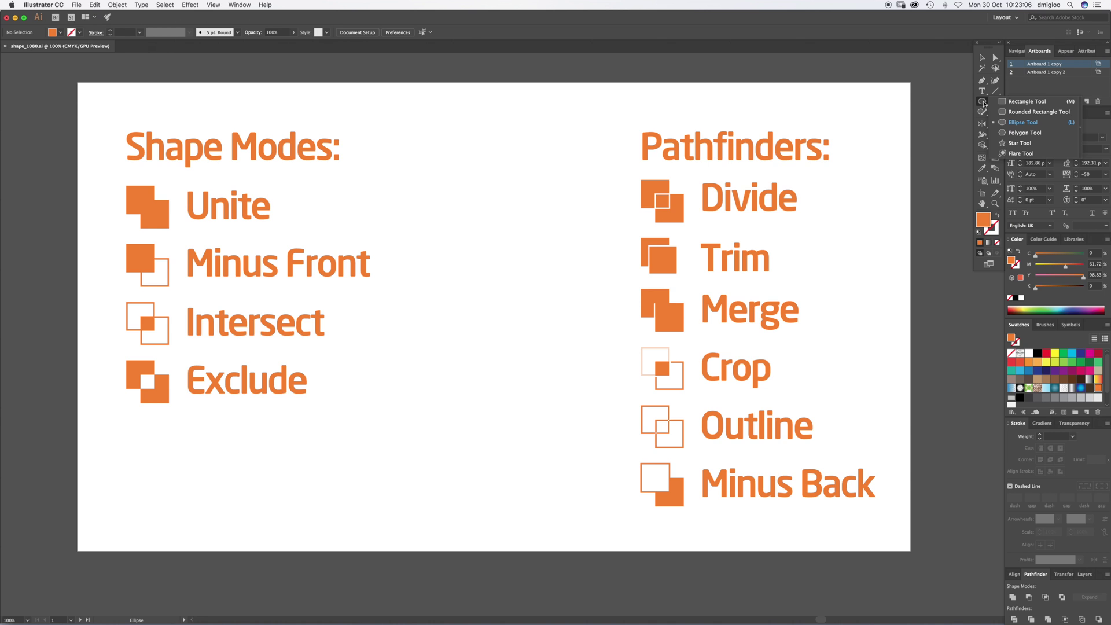
click(1012, 105)
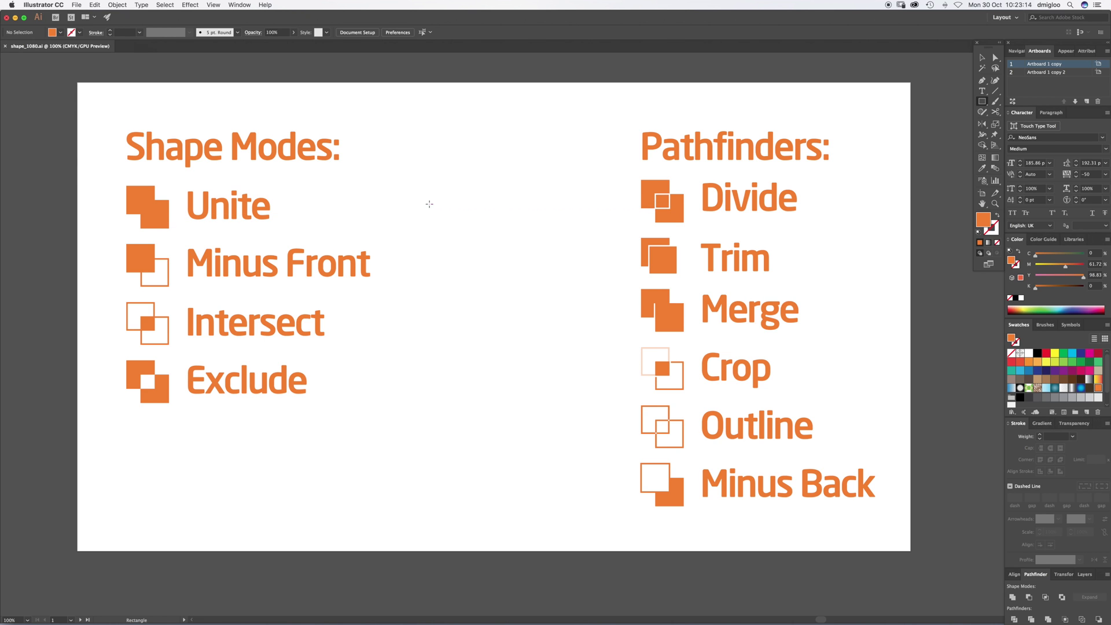
drag(428, 205, 491, 266)
Duplicate the square diagonally so the copies overlap, then position and enlarge both
key(v)
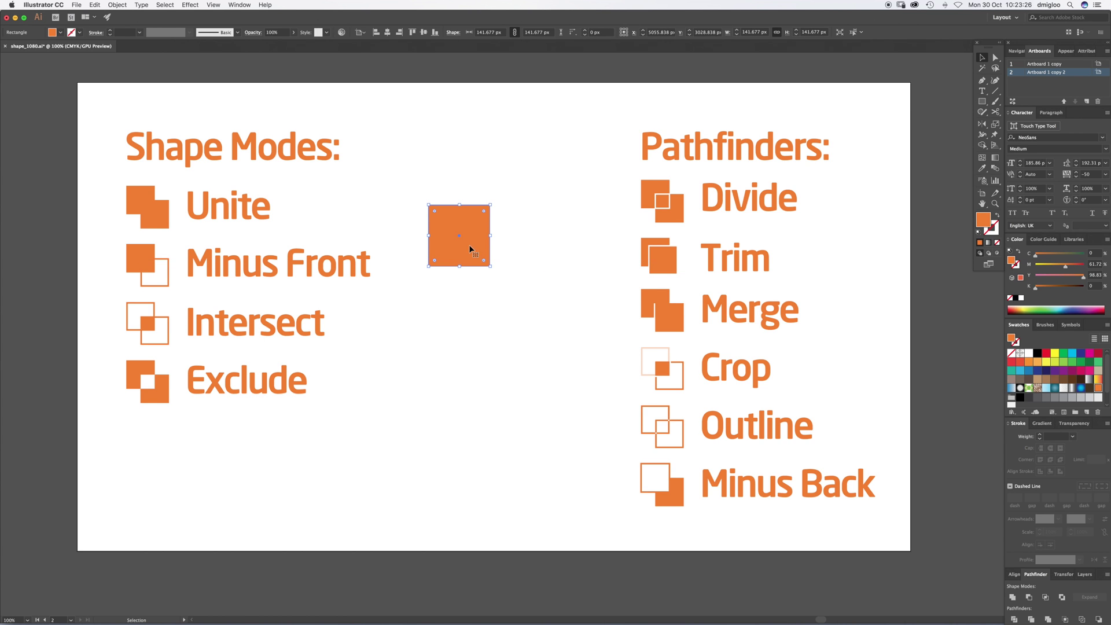
drag(468, 247, 495, 282)
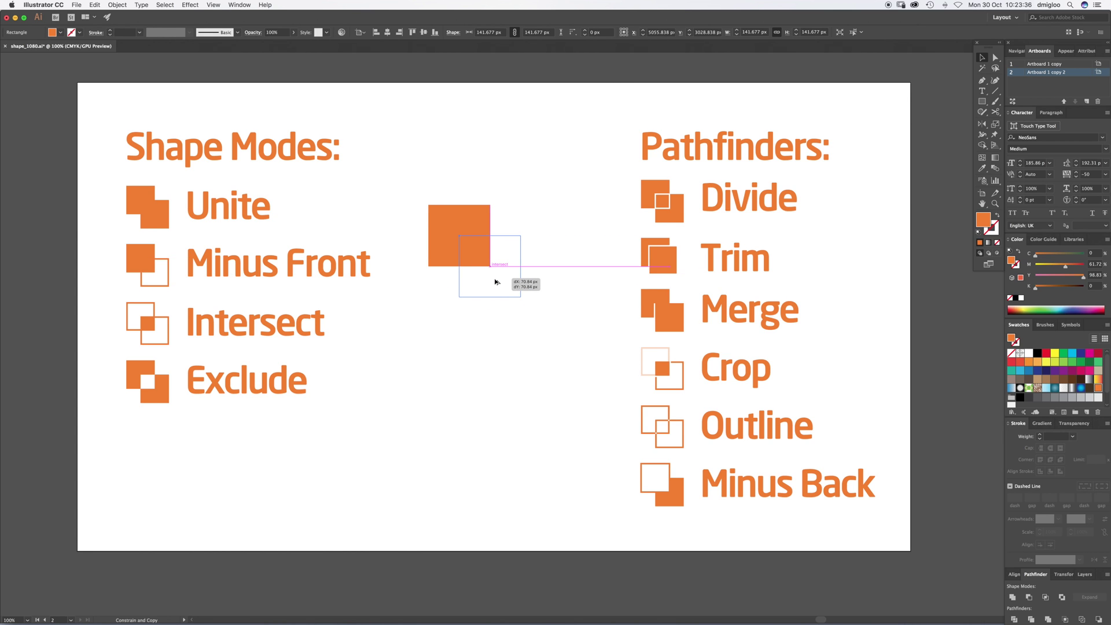
drag(496, 282, 496, 281)
drag(543, 196, 445, 272)
drag(501, 244, 554, 262)
click(556, 234)
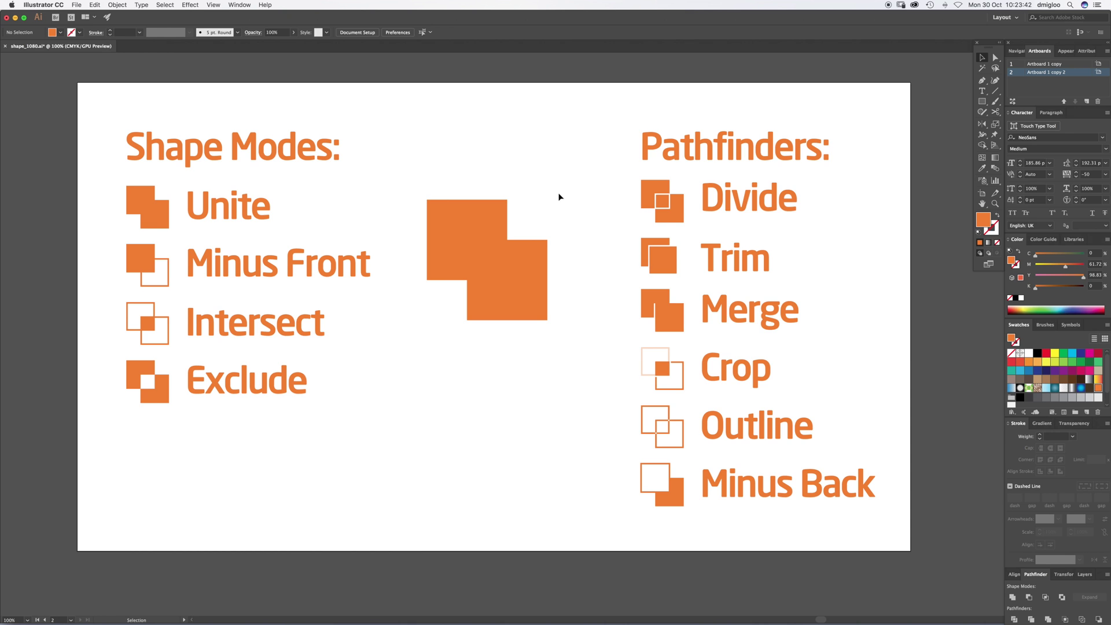
click(458, 231)
click(535, 236)
click(531, 258)
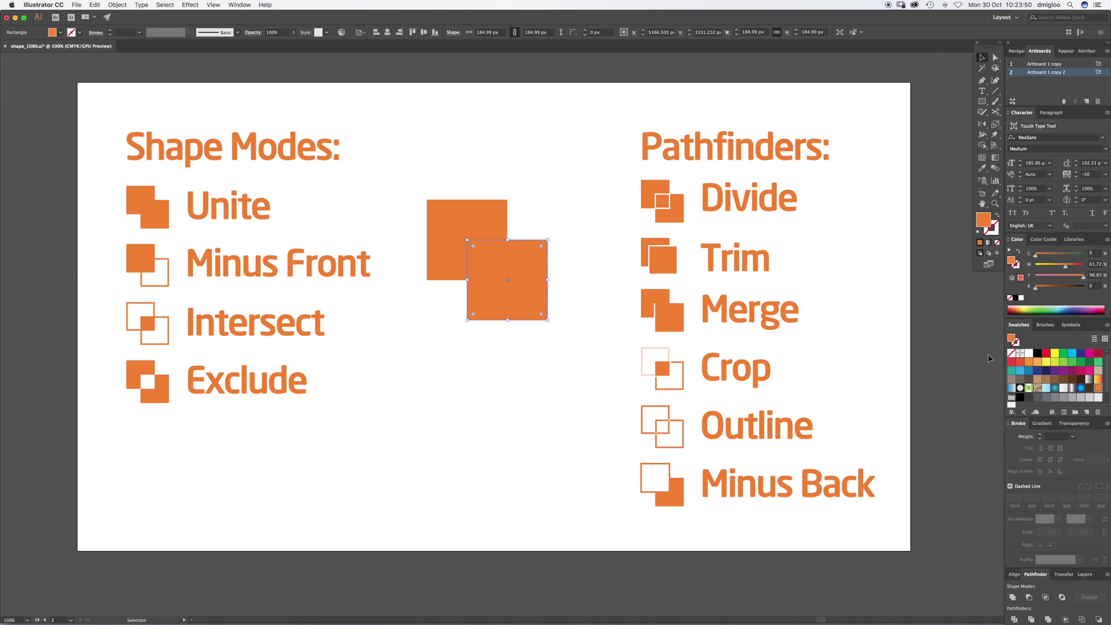
Fill the lower square light orange, test its stacking order, then eyedrop the dark orange back onto it
click(1036, 362)
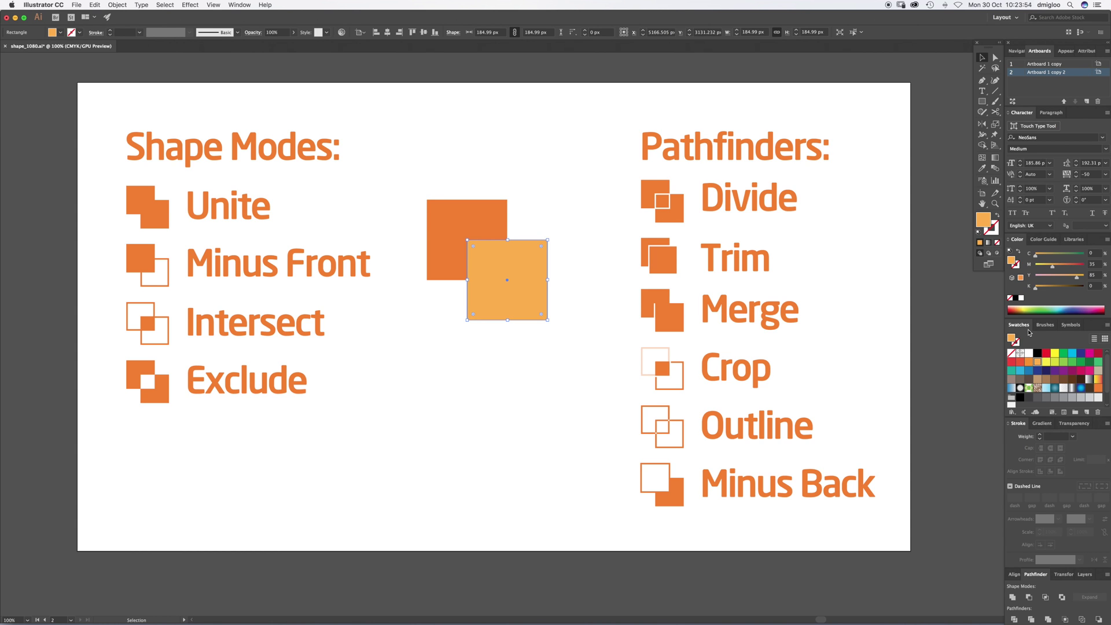
key(super)
key(super+bracketleft)
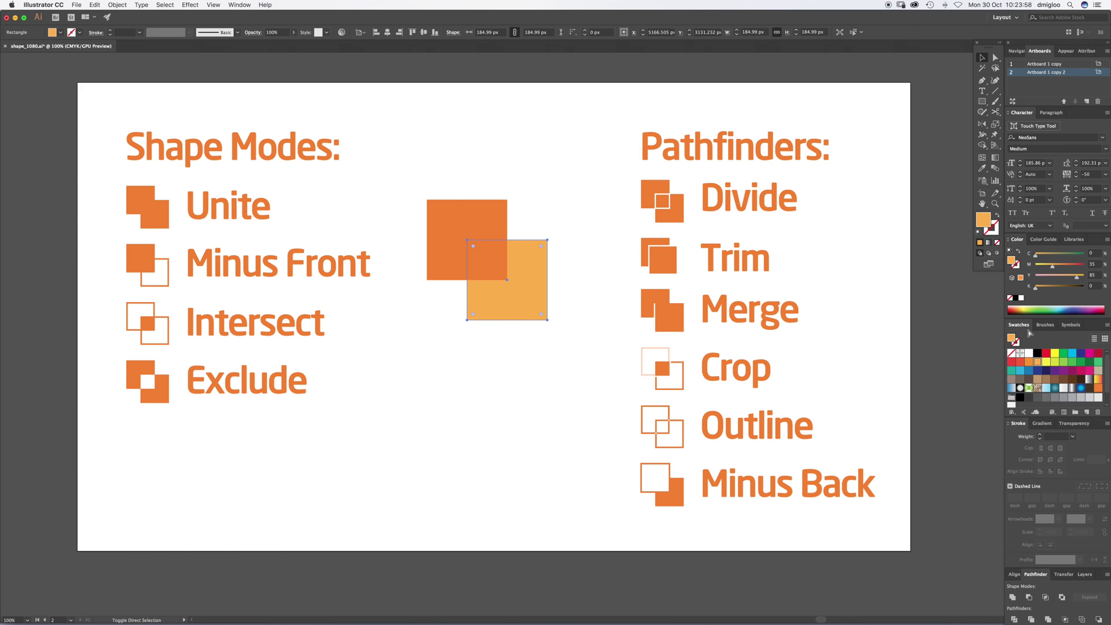
key(super+bracketright)
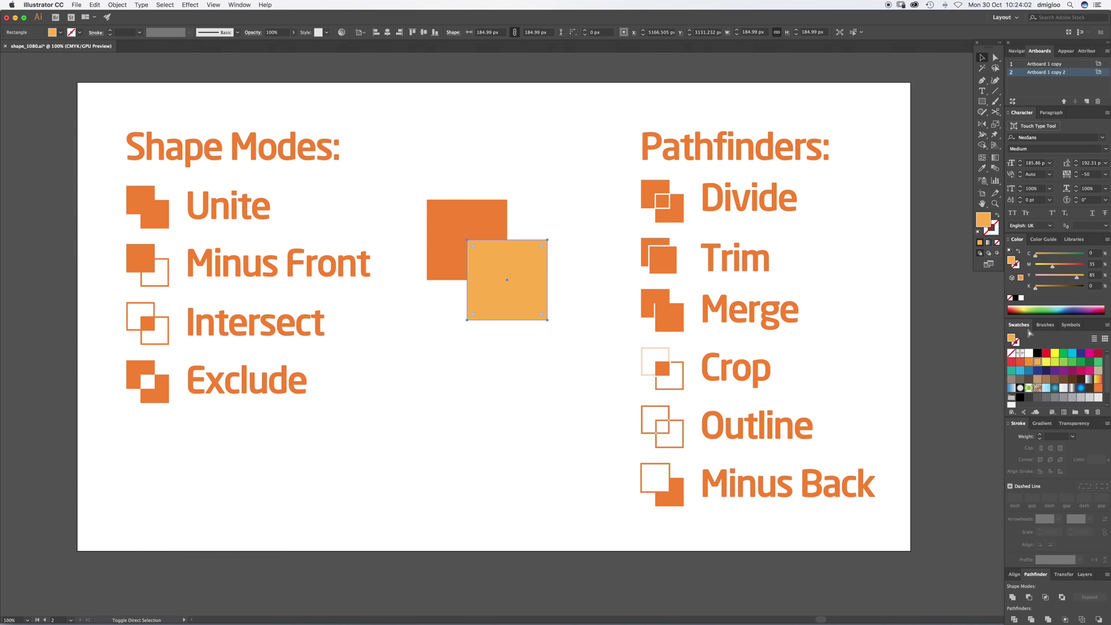
key(super+bracketleft)
key(super+bracketright)
key(super+bracketleft)
key(super+bracketright)
key(super+bracketleft)
key(super+bracketright)
key(i)
click(476, 218)
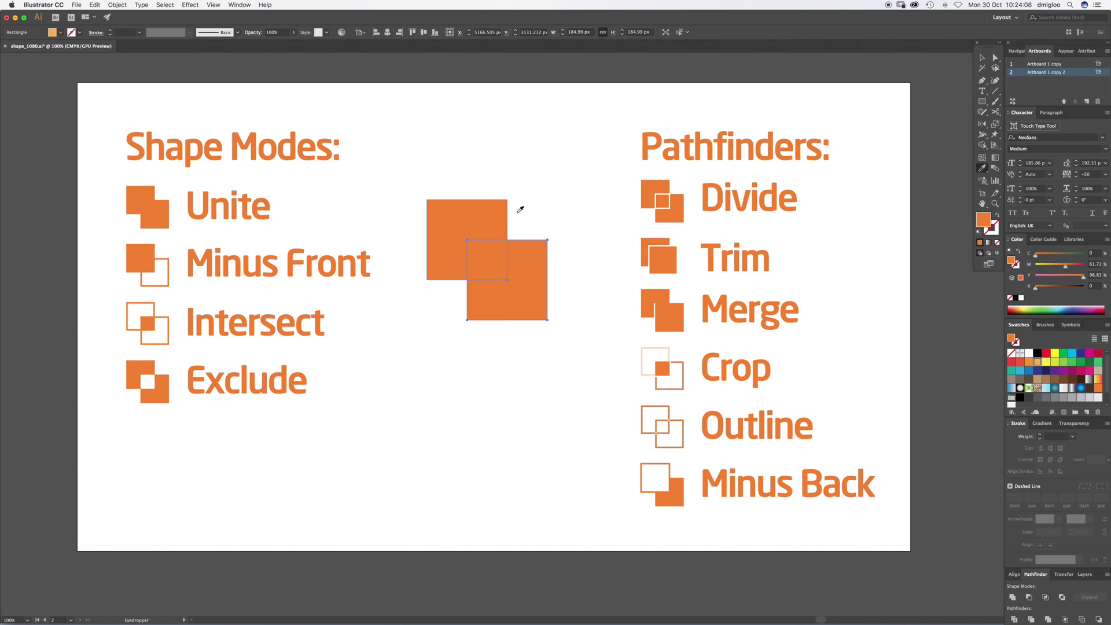
Marquee-select both orange squares and nudge them slightly to the right
key(super+shift+a)
key(v)
drag(567, 193, 411, 347)
drag(510, 319, 522, 322)
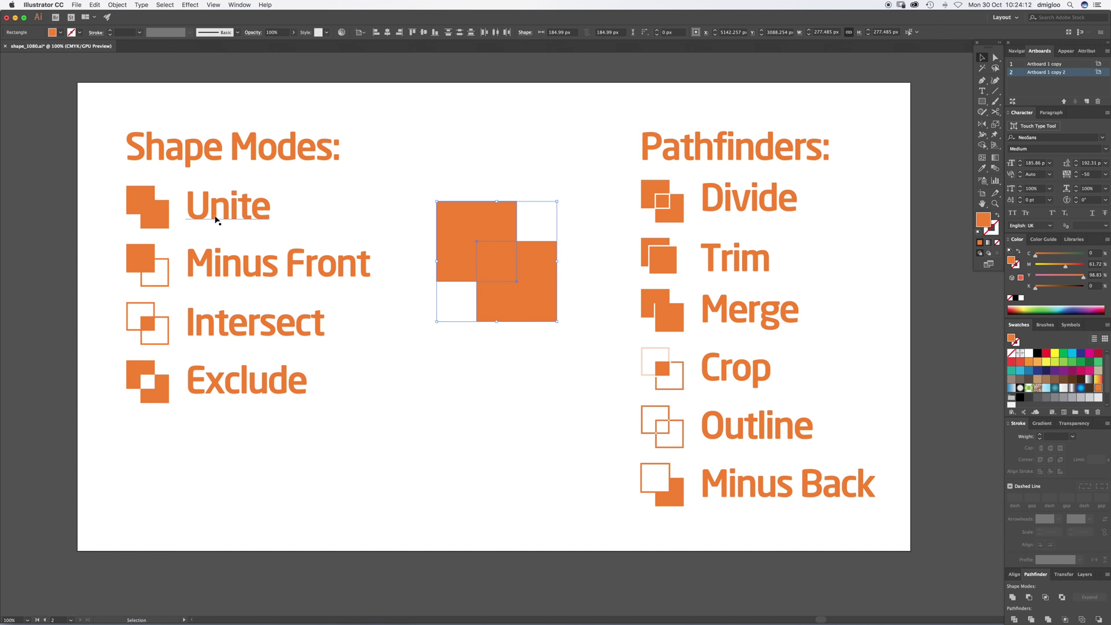
click(559, 181)
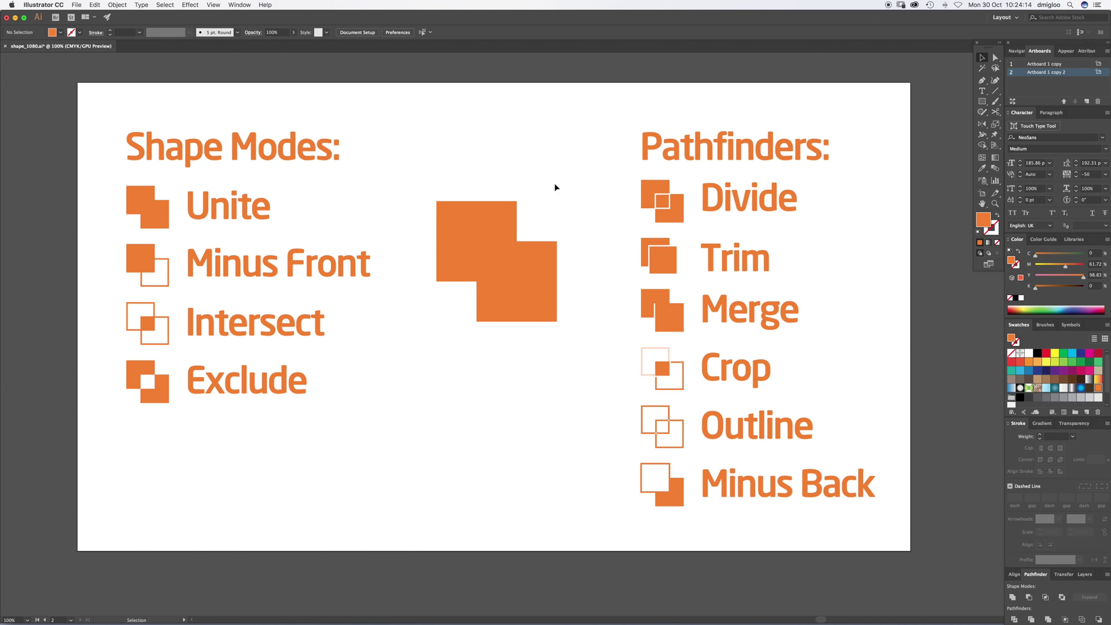
drag(560, 164, 434, 387)
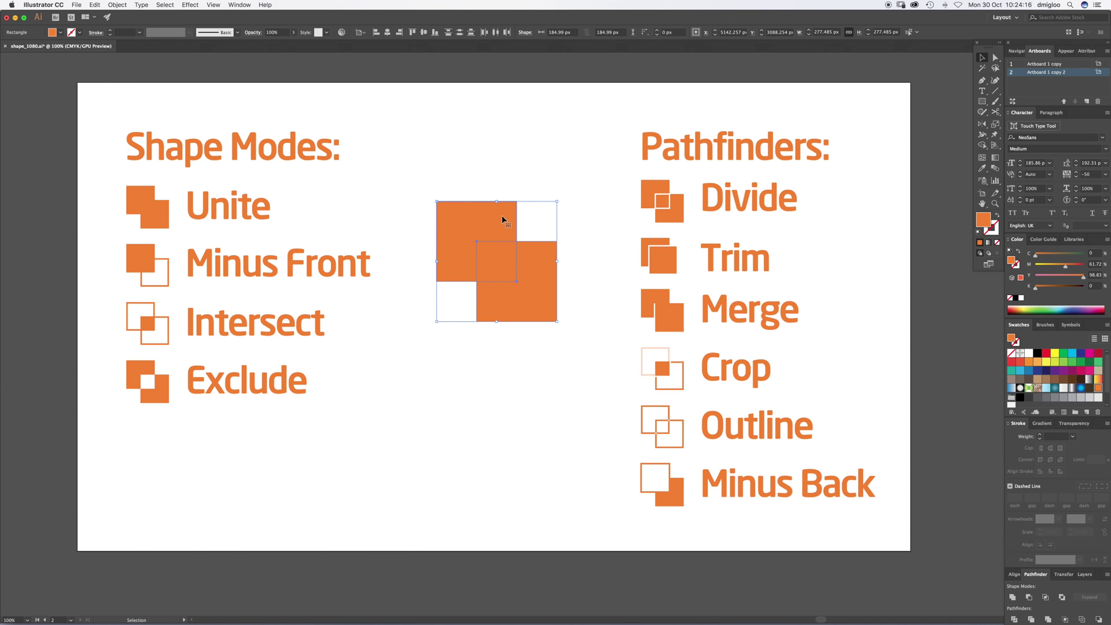
Unite the squares with Pathfinder, compare Outline and Preview views, then deselect
click(1011, 597)
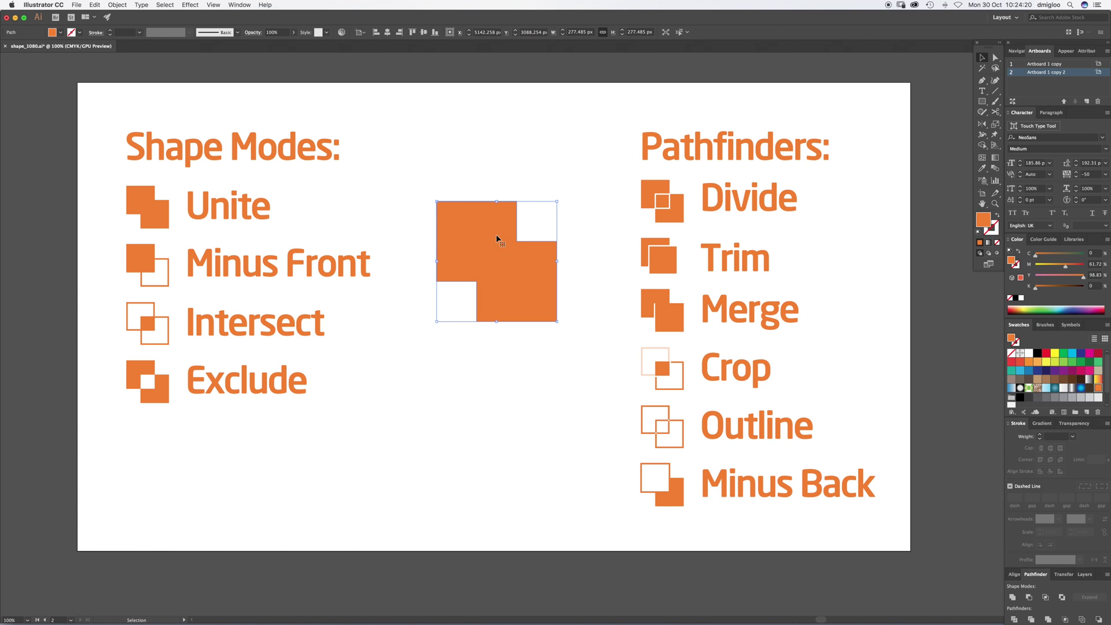
click(499, 367)
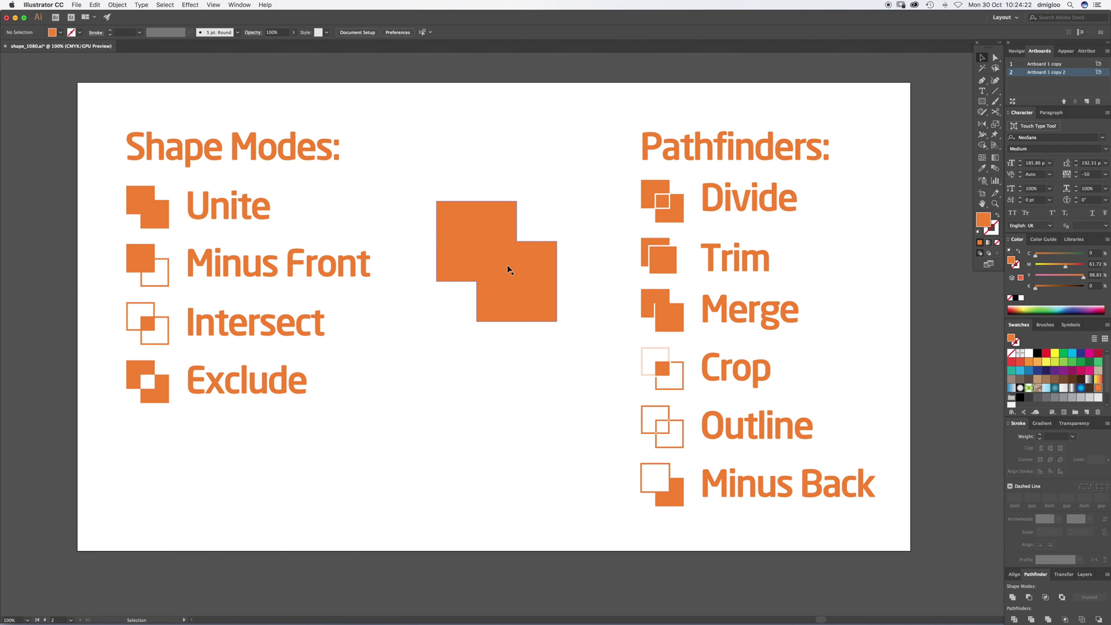
key(super+y)
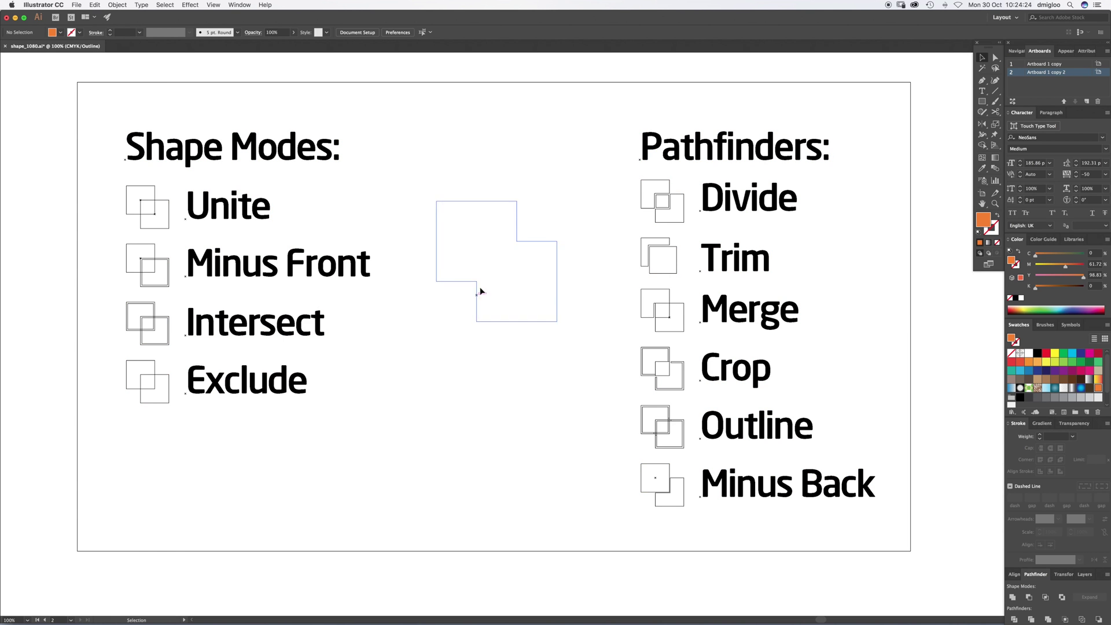
key(super+y)
key(super+y)
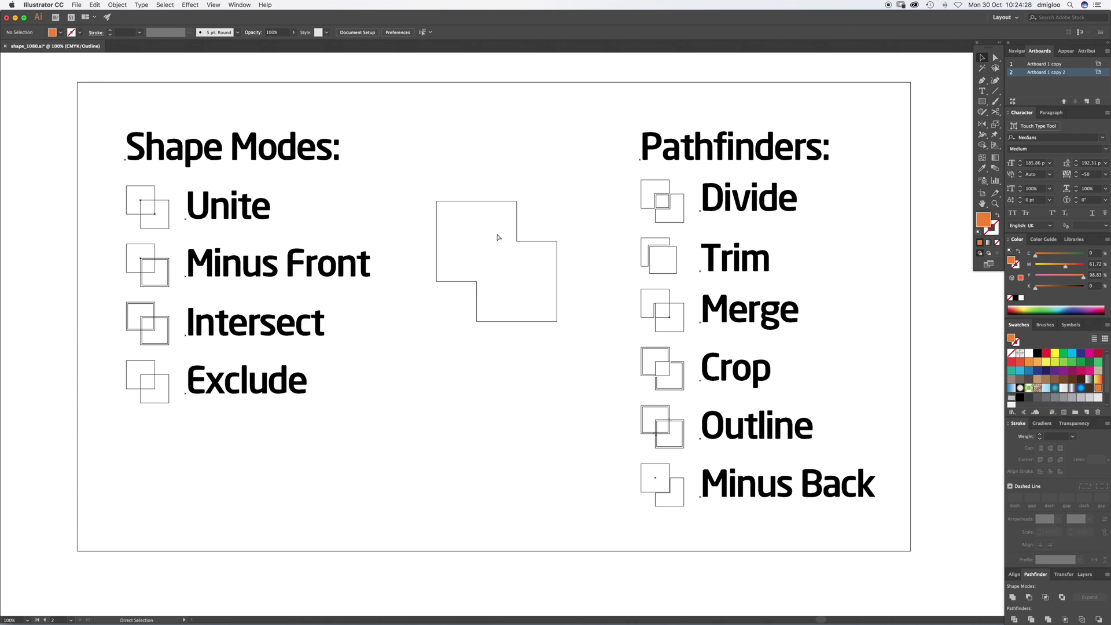
key(super+z)
key(v)
key(super+shift+z)
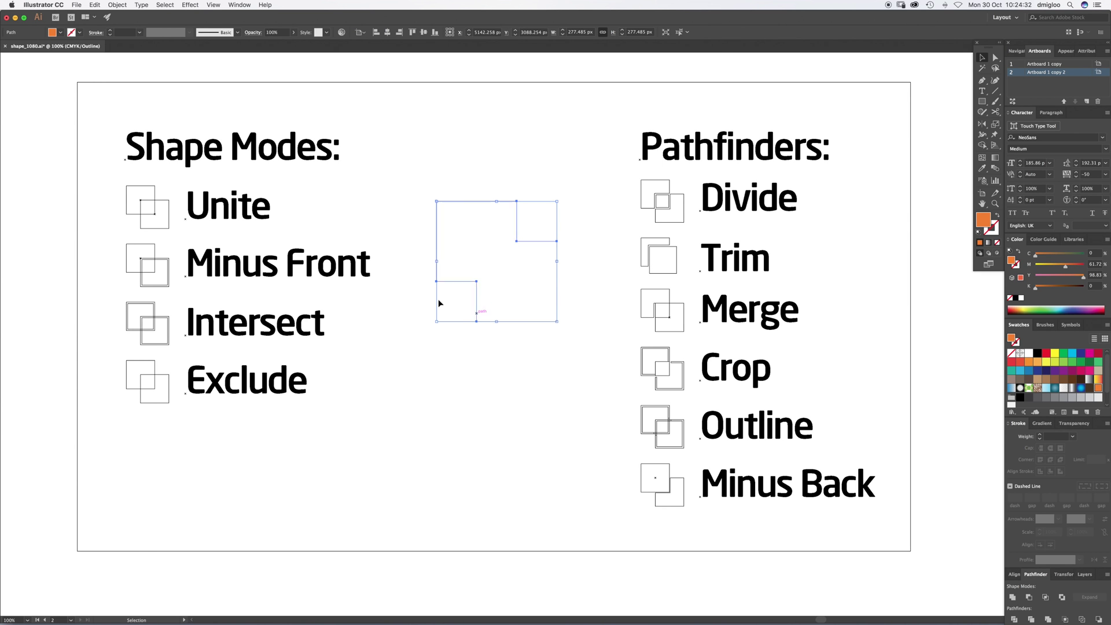
key(super+y)
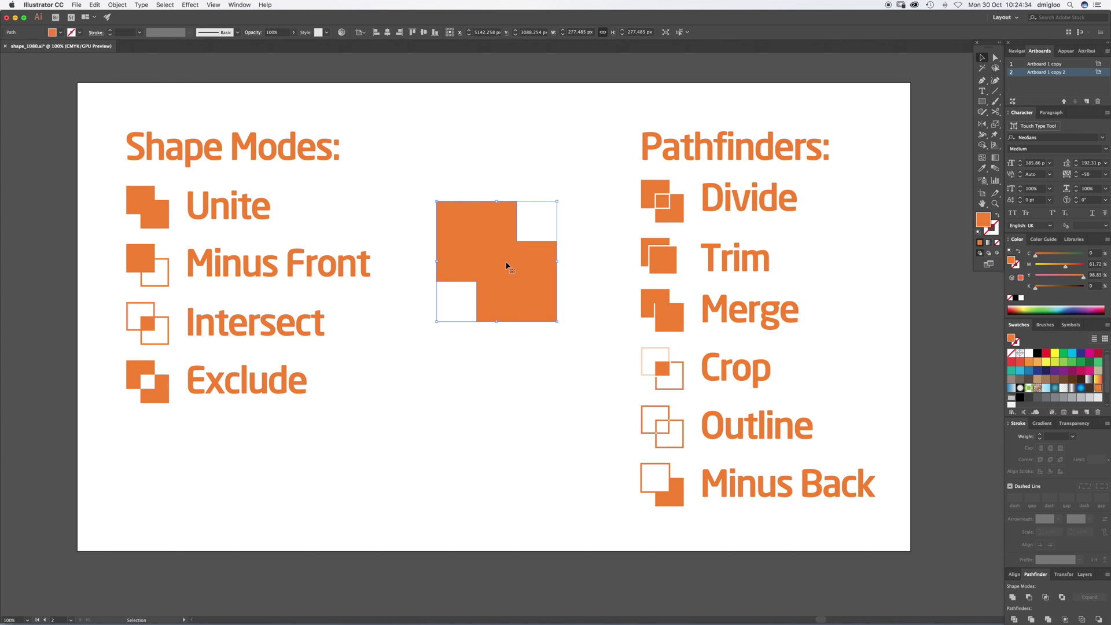
click(457, 363)
Undo the Unite, give the lower-right square a lighter orange fill, and select both squares
key(super+z)
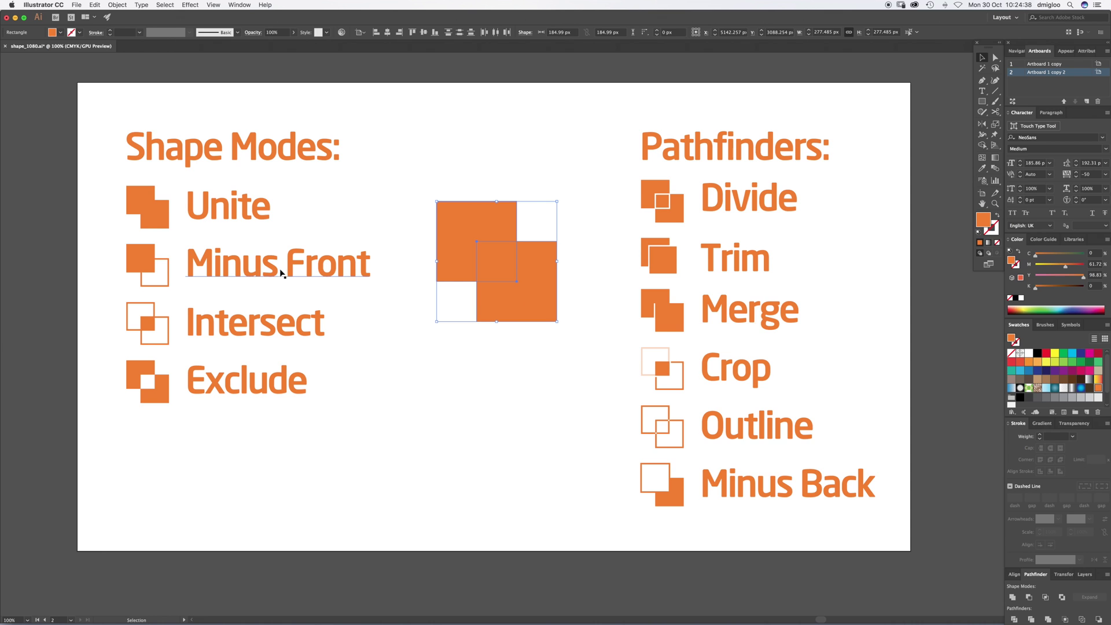
click(530, 298)
click(1037, 363)
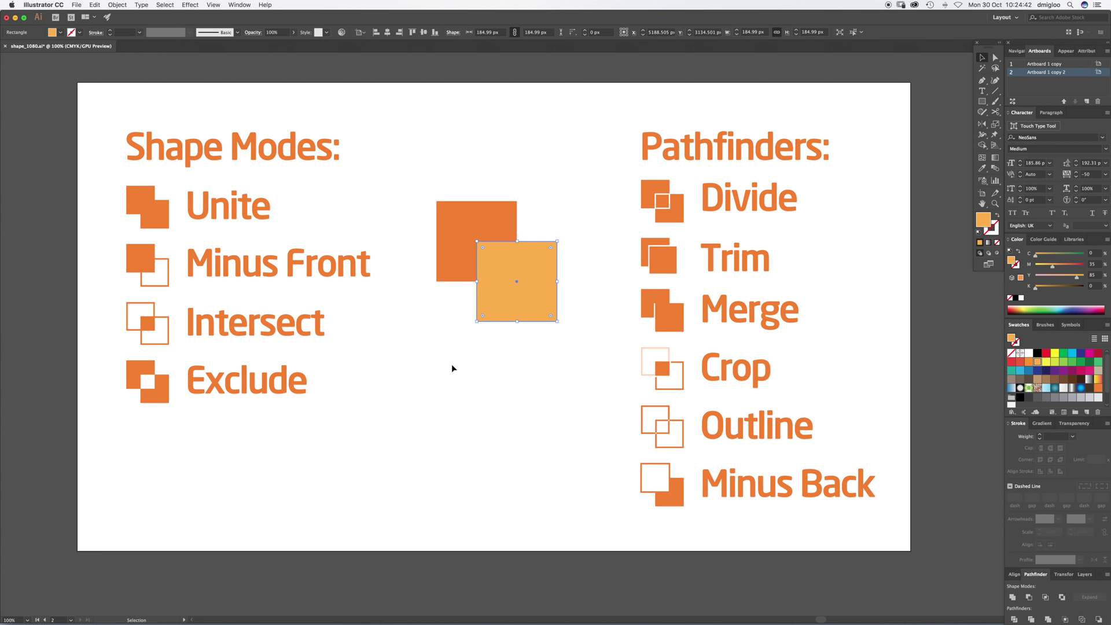
click(449, 360)
drag(447, 357, 538, 218)
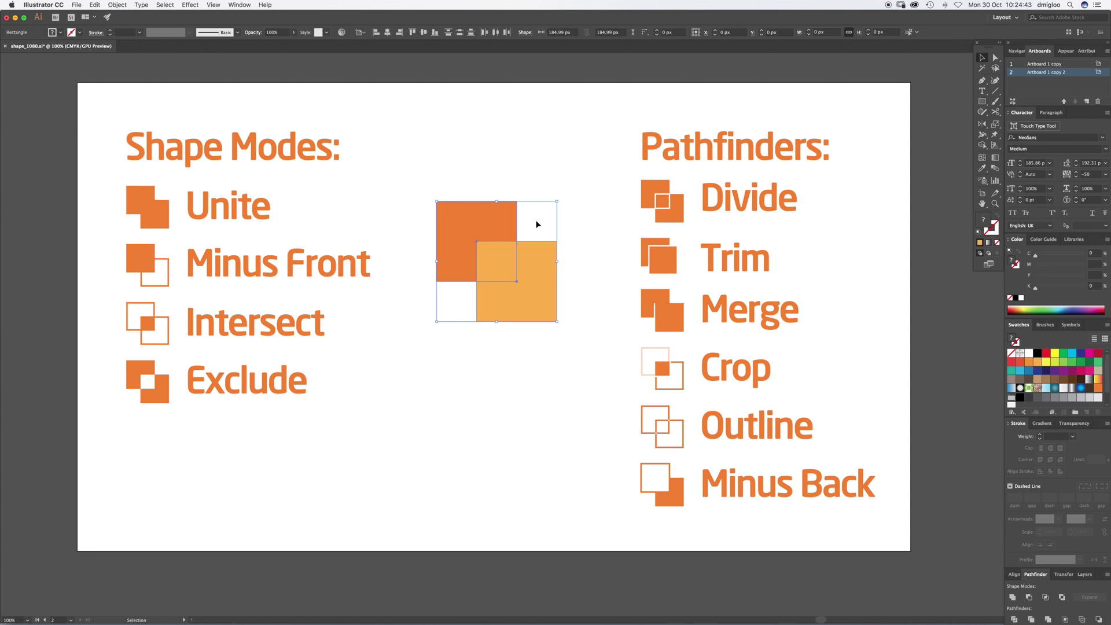
Try Minus Front, Intersect and Exclude on the squares, undoing each result
click(1029, 598)
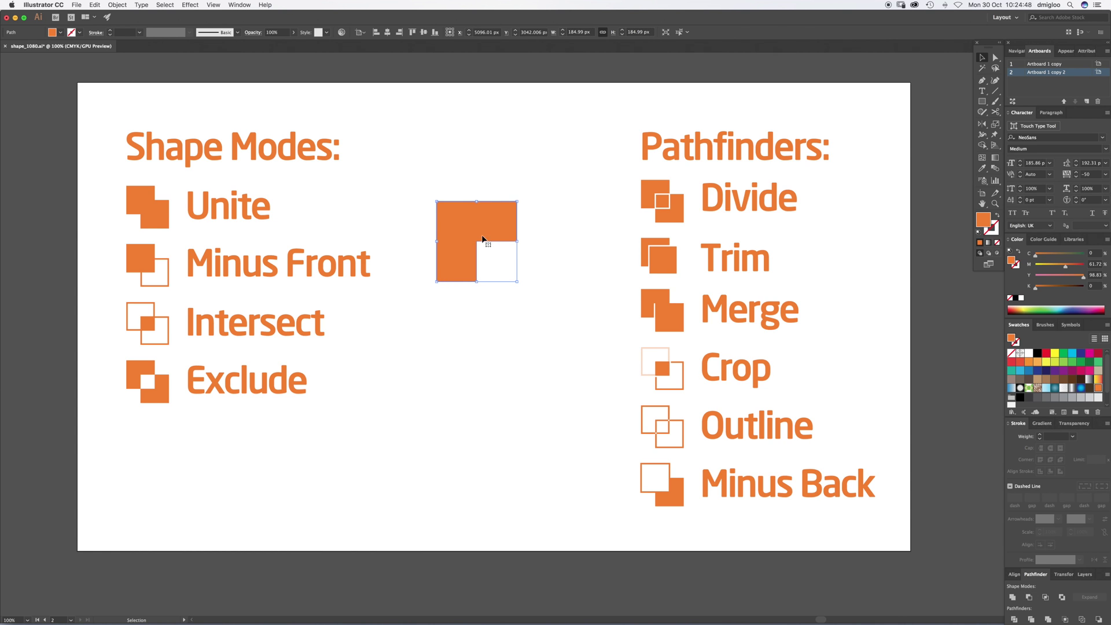
key(super+z)
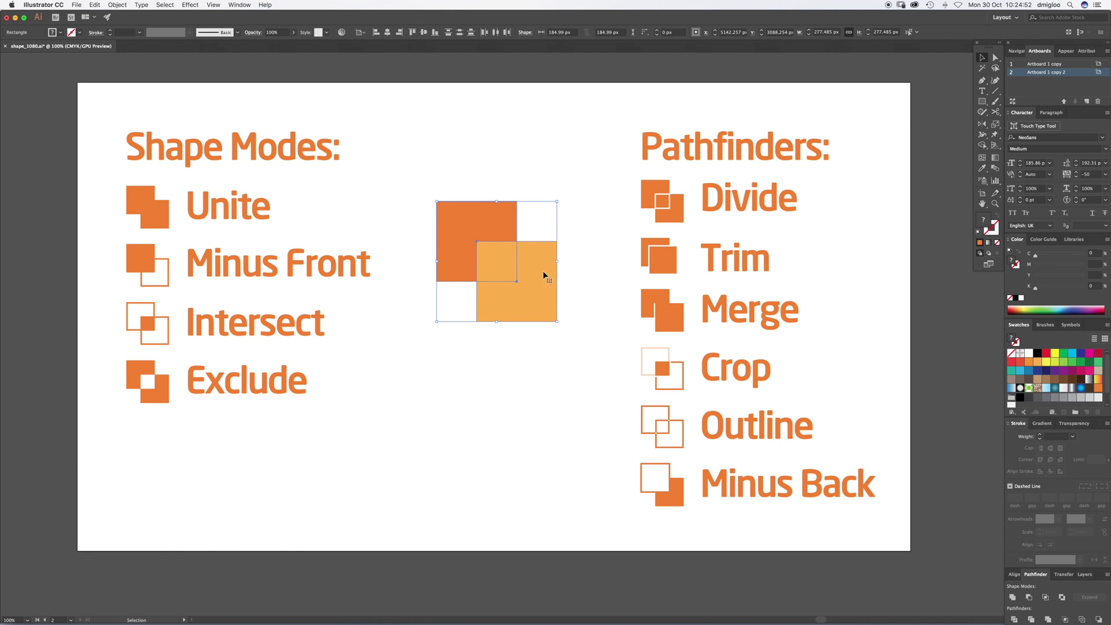
click(1045, 597)
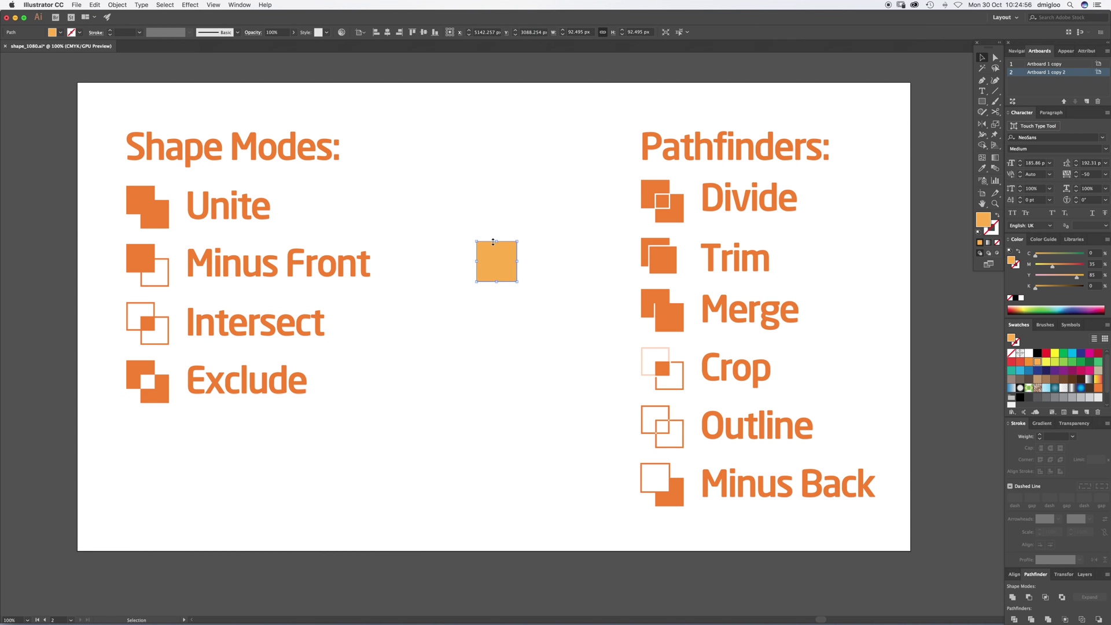
key(super+z)
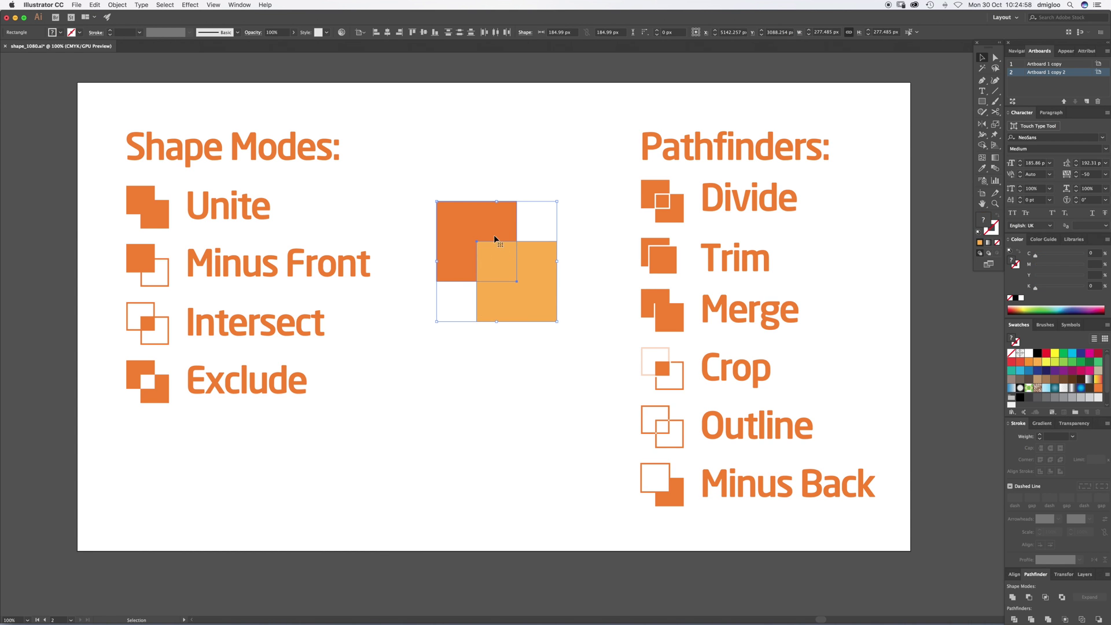
click(1062, 597)
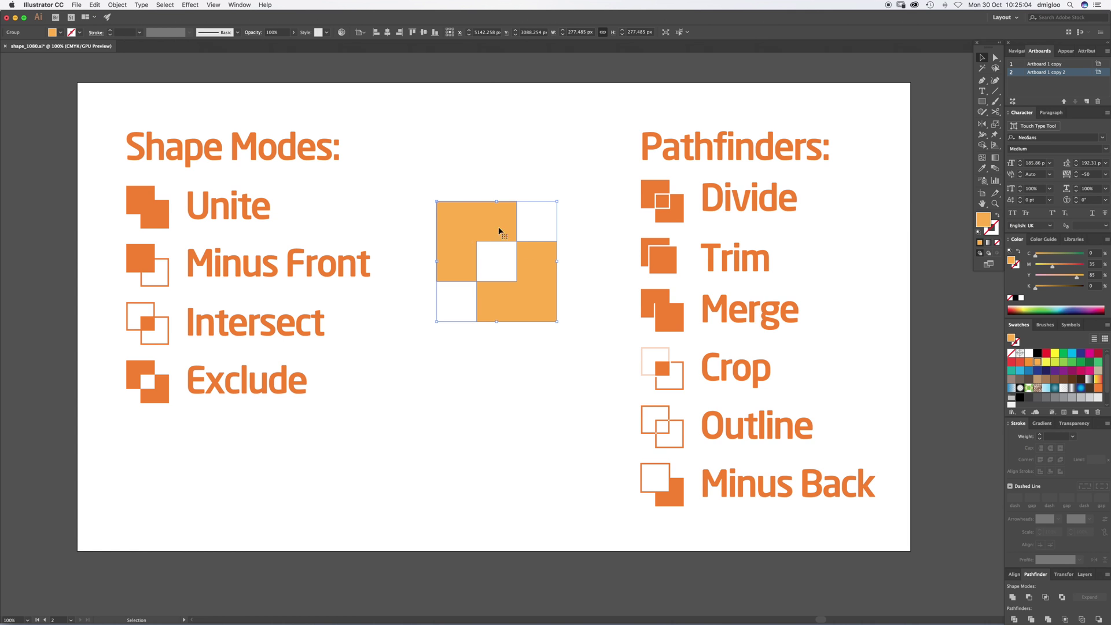
key(super+z)
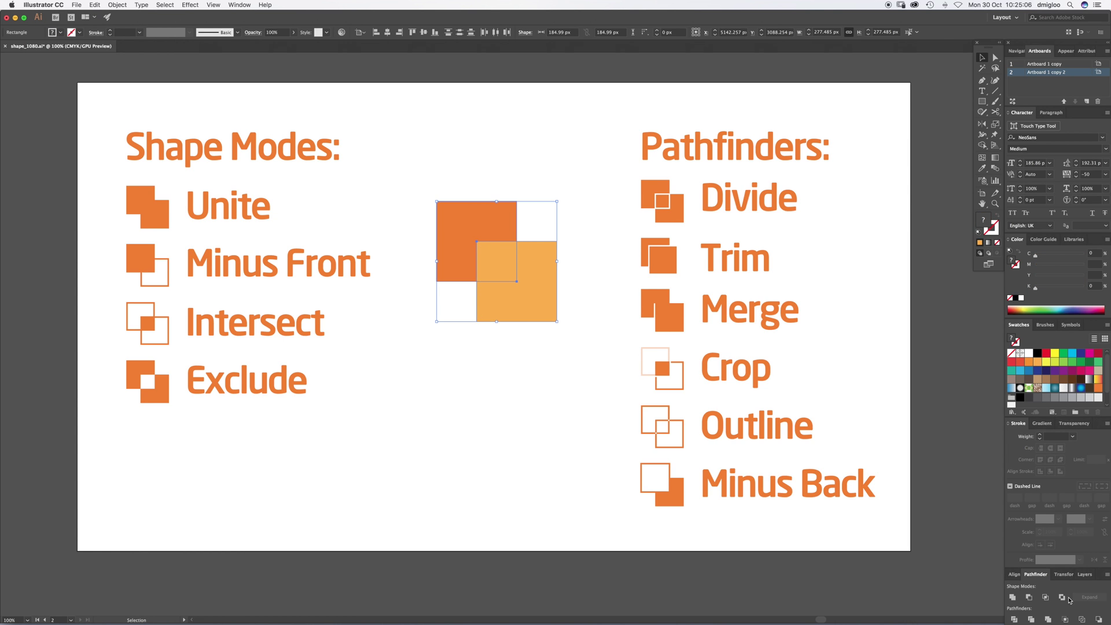
key(a)
key(v)
click(1013, 619)
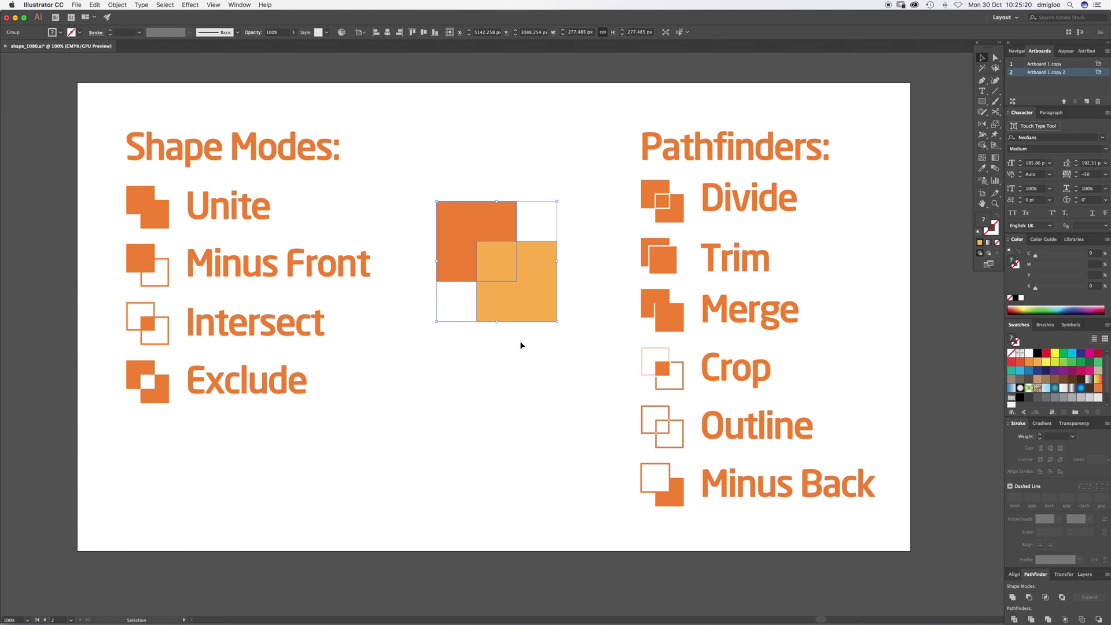
click(505, 257)
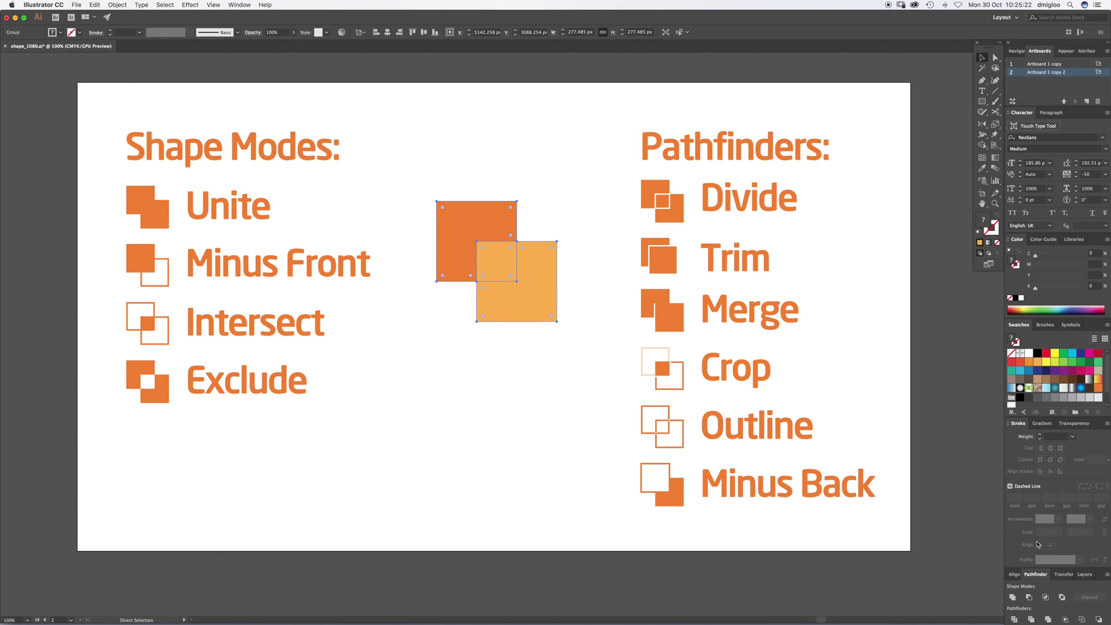
click(1015, 619)
click(509, 355)
key(a)
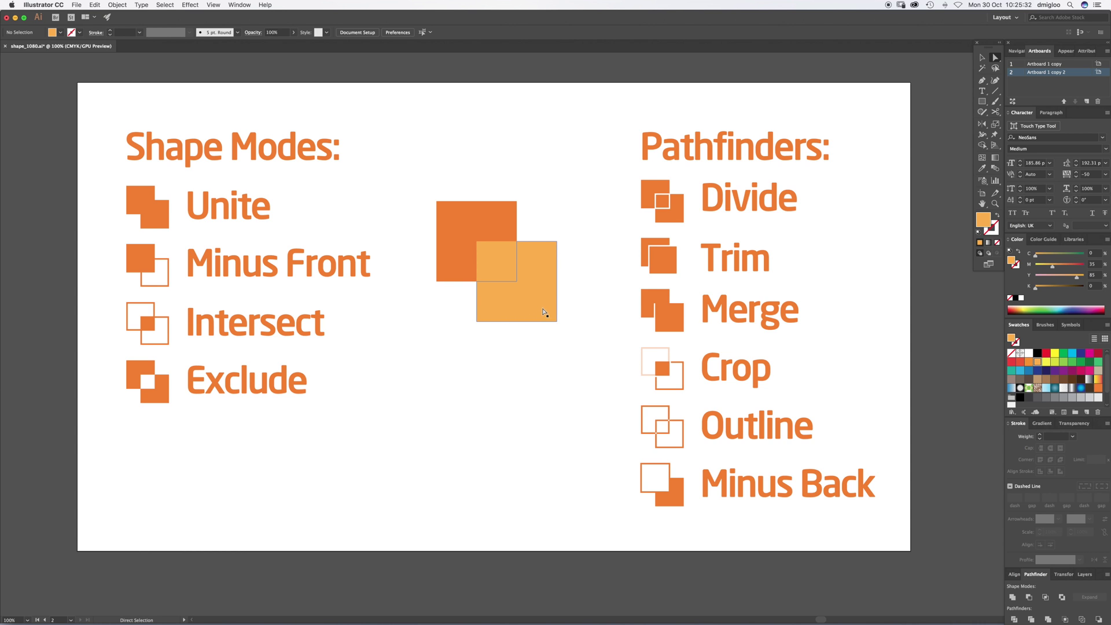
drag(542, 307, 554, 328)
key(super+z)
key(v)
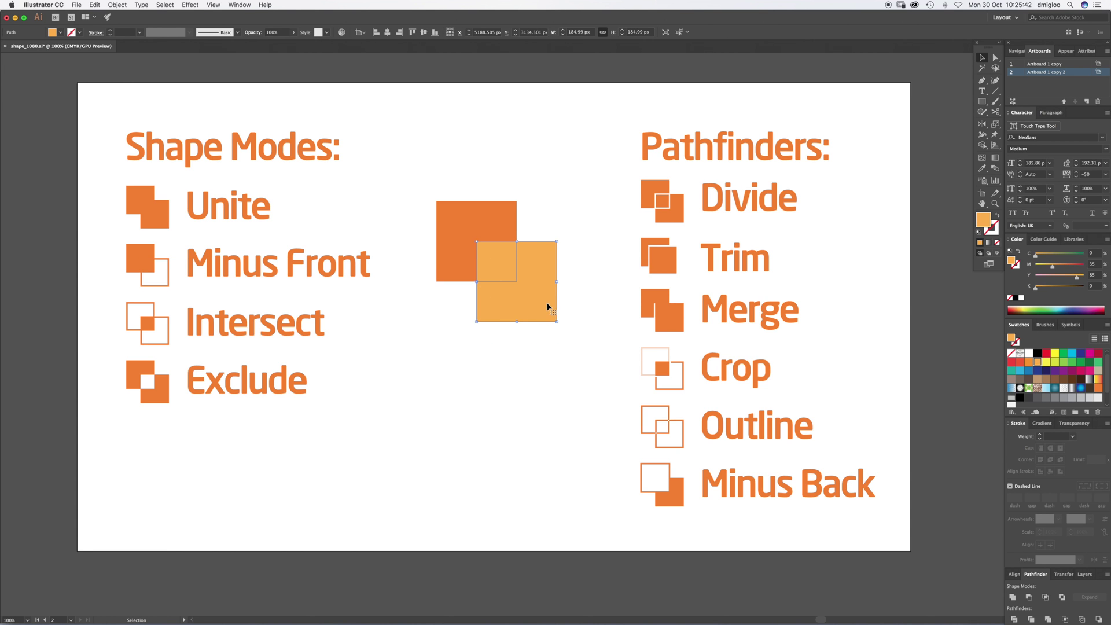
click(520, 356)
key(a)
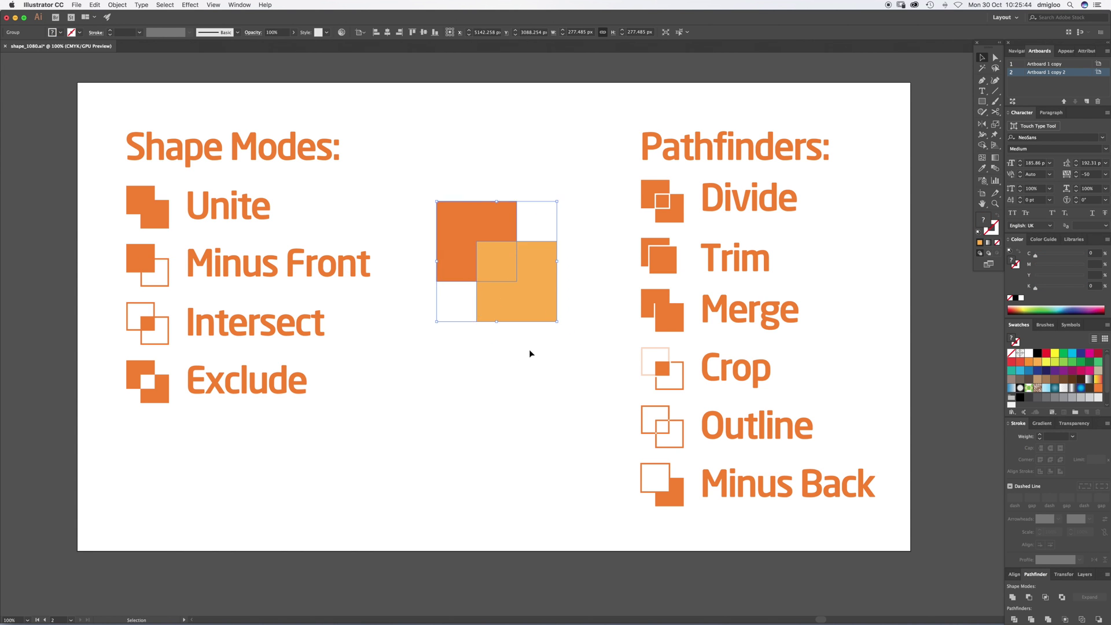
click(538, 304)
drag(538, 304, 547, 314)
drag(472, 237, 458, 227)
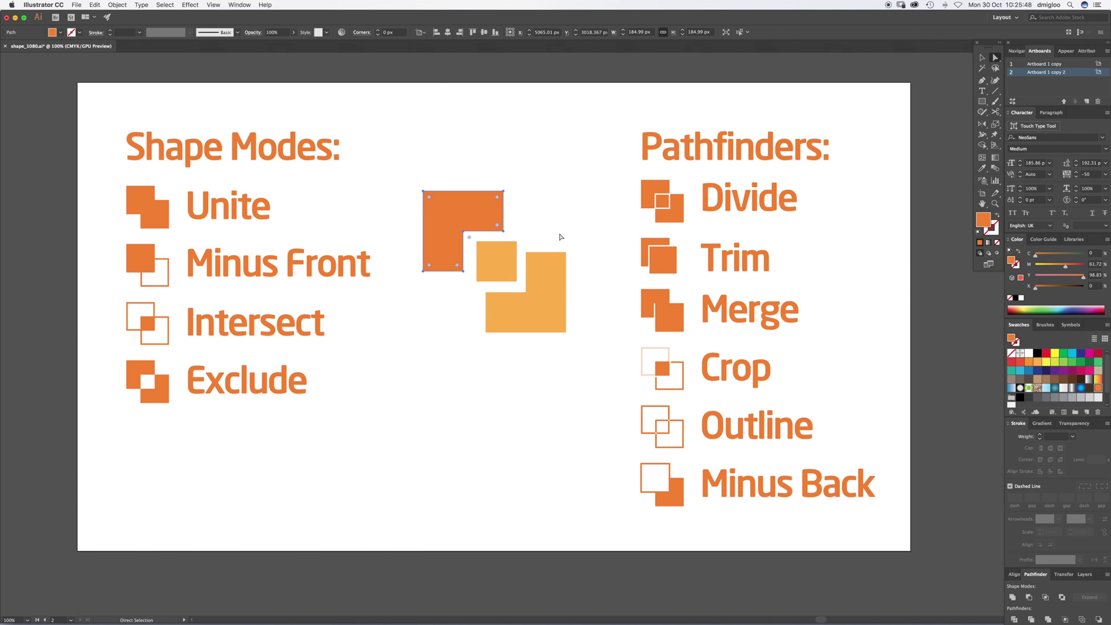
click(576, 264)
key(super+z)
key(super+z)
key(super+z)
key(super+z)
key(v)
key(super+z)
key(super+z)
drag(461, 367, 547, 245)
click(1014, 619)
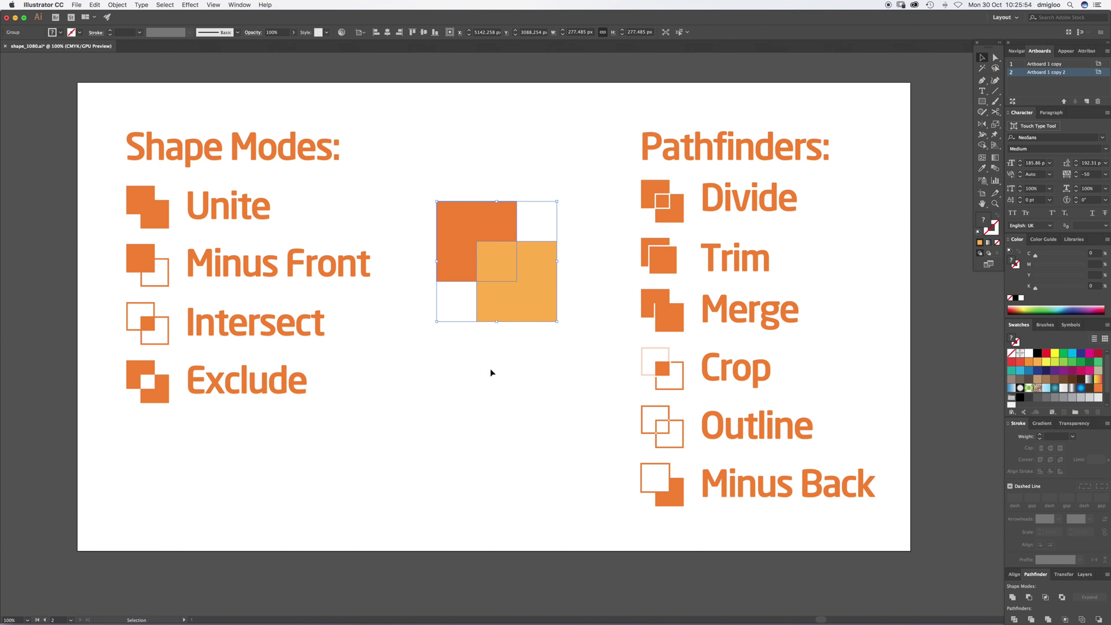
key(a)
click(504, 258)
drag(503, 258, 581, 164)
key(super+z)
drag(468, 230, 462, 211)
drag(543, 300, 557, 330)
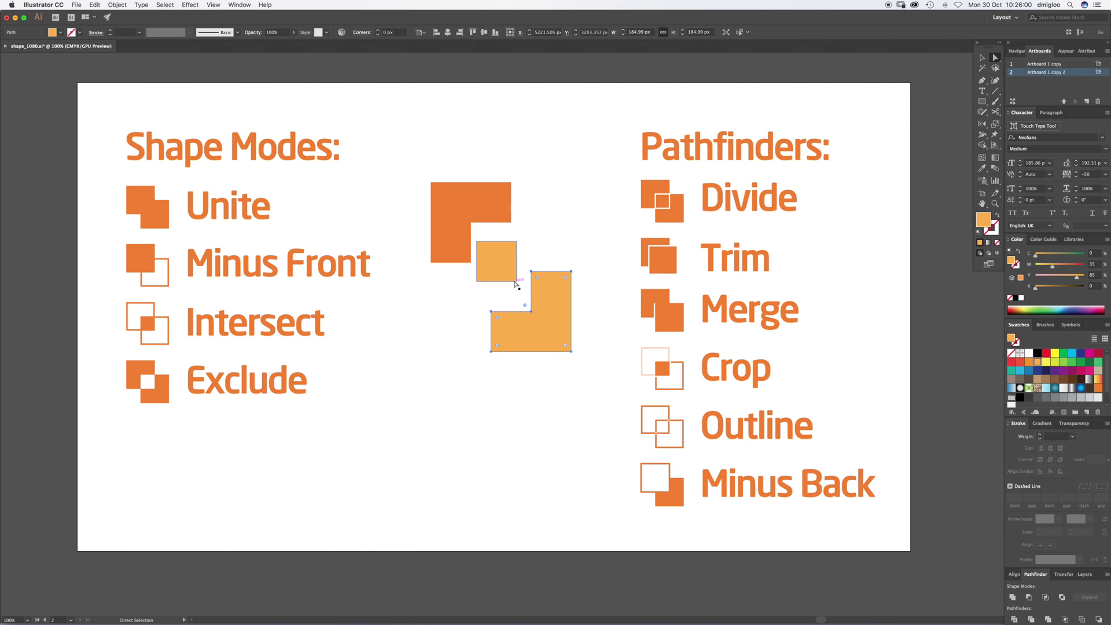
key(super)
Undo the Divide, reposition the light square against the dark one, and select both
key(v)
key(super+z)
key(super+z)
key(super+z)
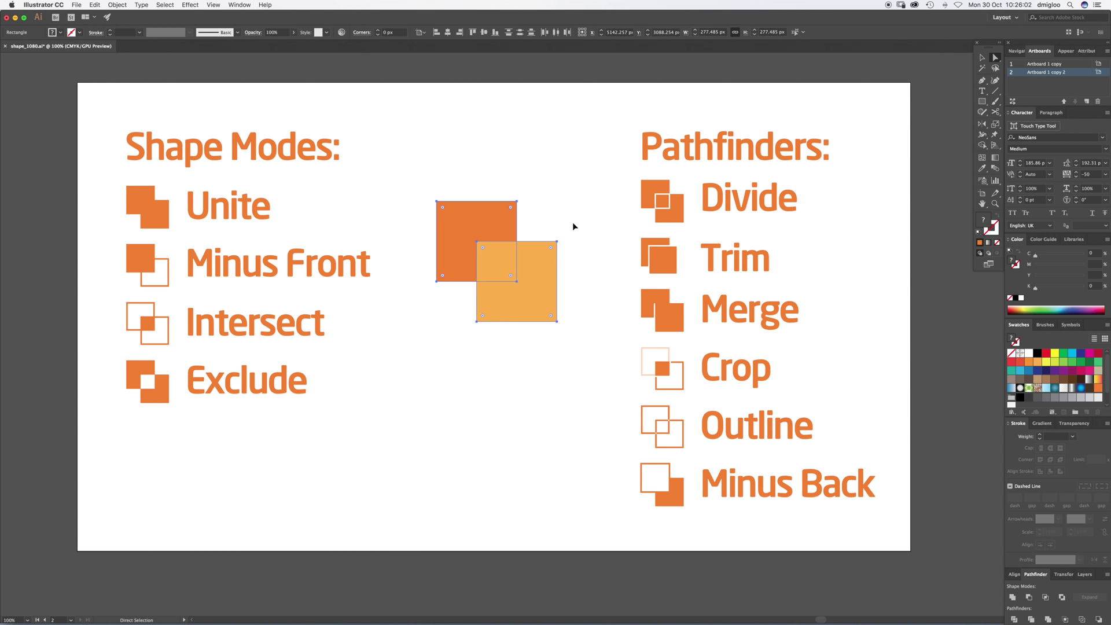
mouse_move(516, 280)
mouse_down()
mouse_move(544, 335)
mouse_move(526, 292)
mouse_up()
click(575, 232)
drag(584, 255, 437, 310)
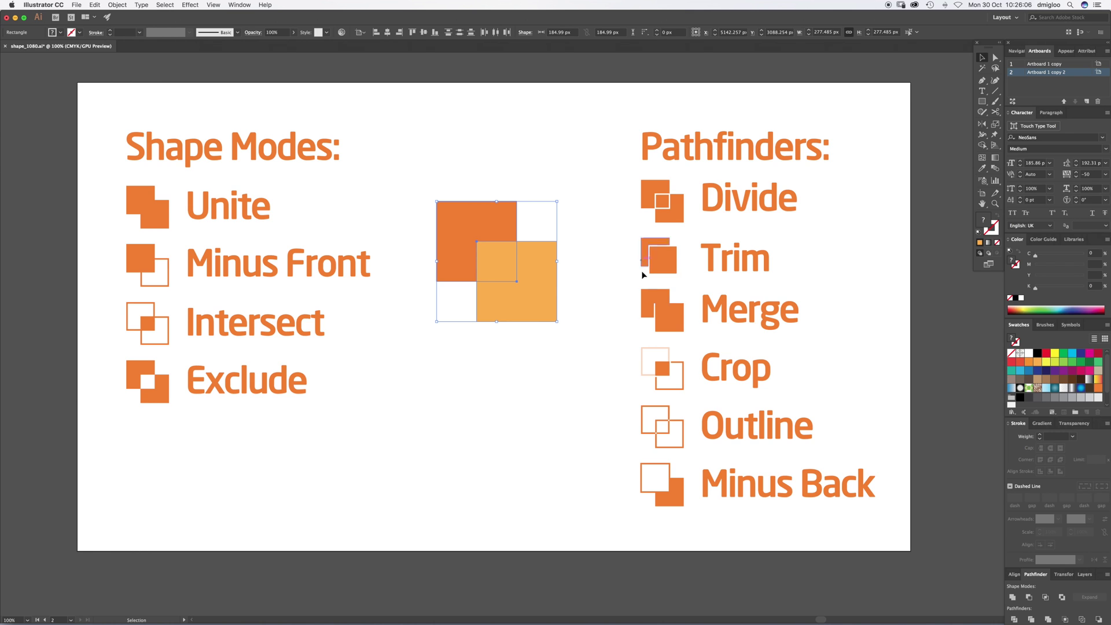
Apply Trim, then move the light square aside to inspect the cut and undo the move
click(1030, 619)
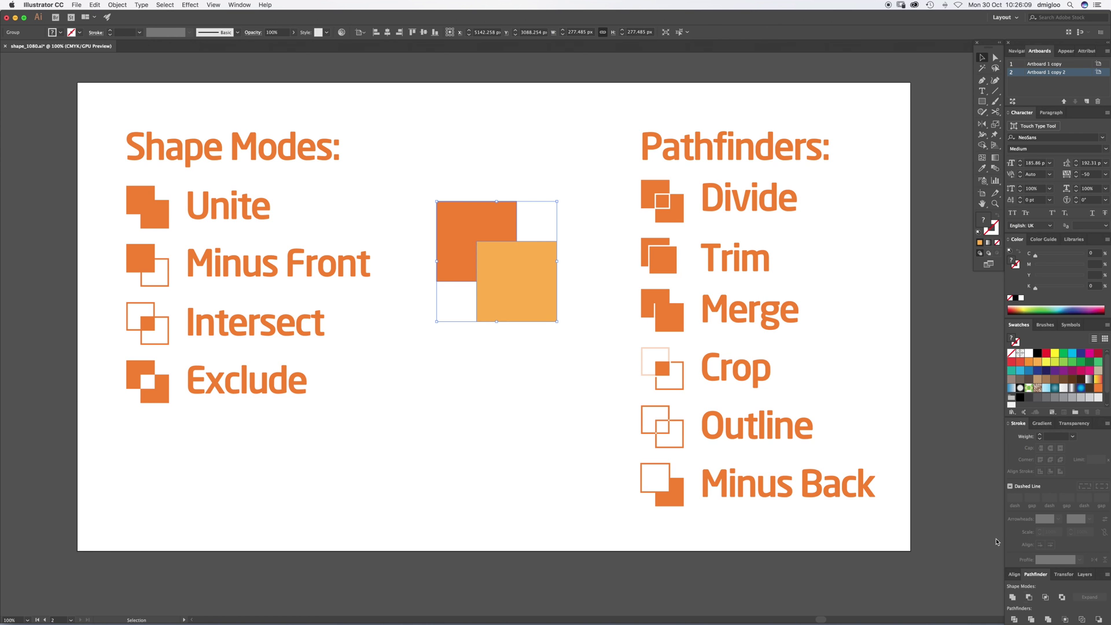
click(513, 376)
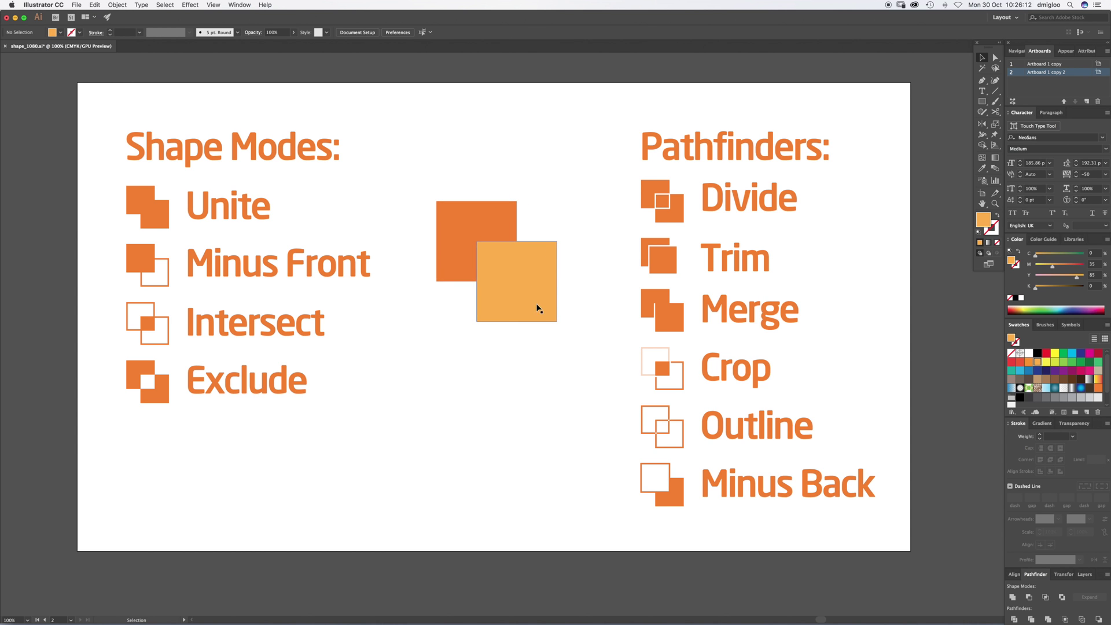
key(a)
drag(535, 298, 540, 306)
click(565, 254)
key(ctrl+z)
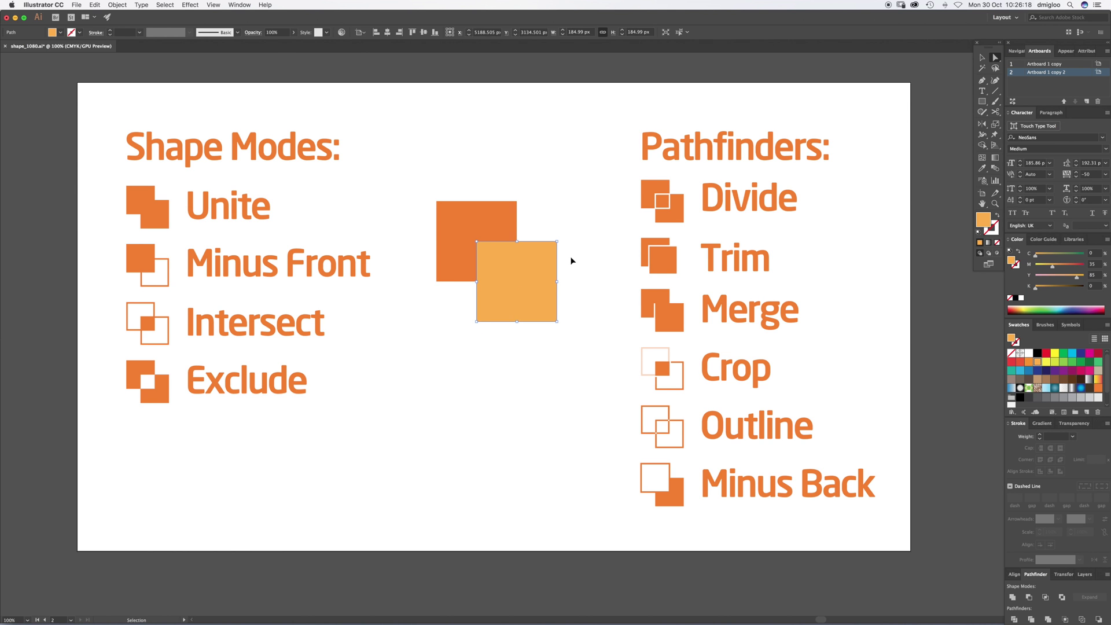
key(v)
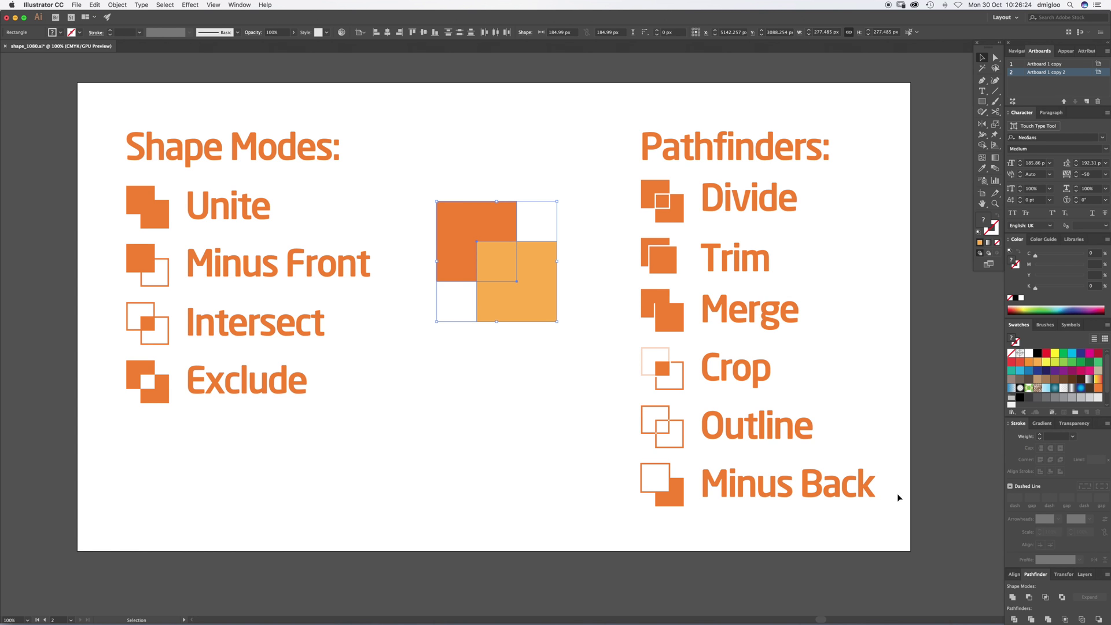
Apply Merge to the overlapping squares, undo it, then merge again
click(1047, 619)
key(super+z)
click(1048, 618)
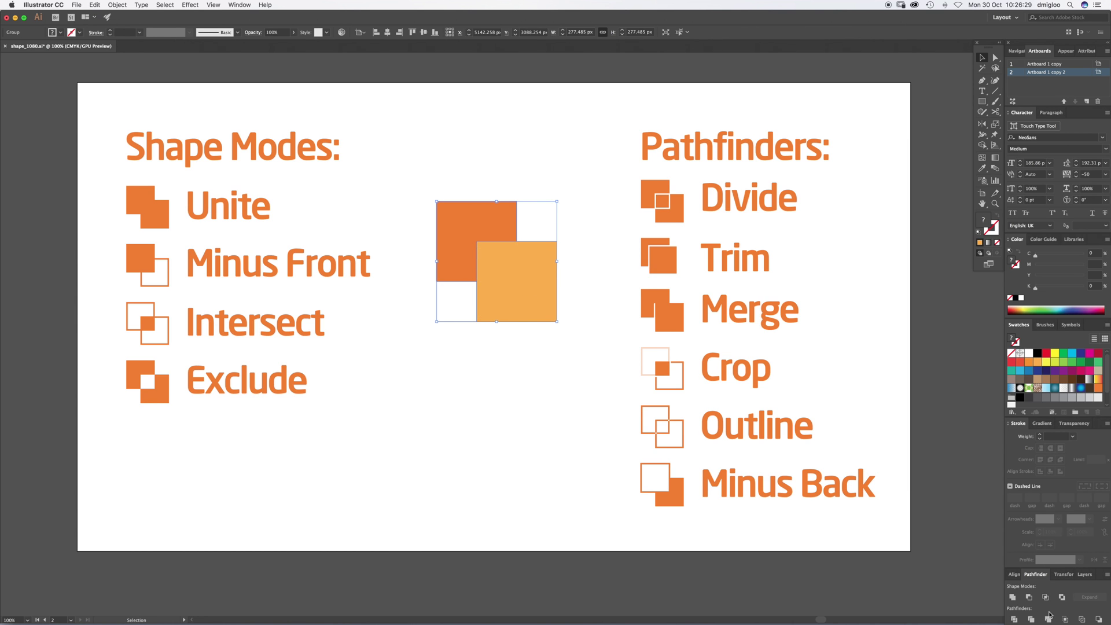
click(598, 272)
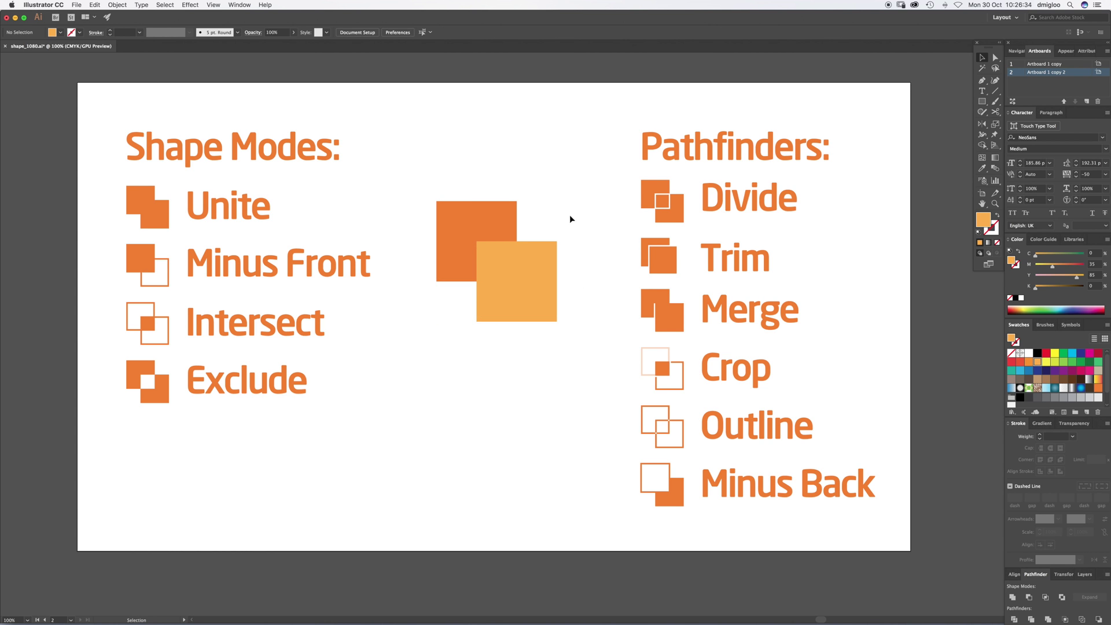
Eyedrop the dark orange onto the light square and merge, then undo both changes
click(523, 249)
key(i)
click(485, 231)
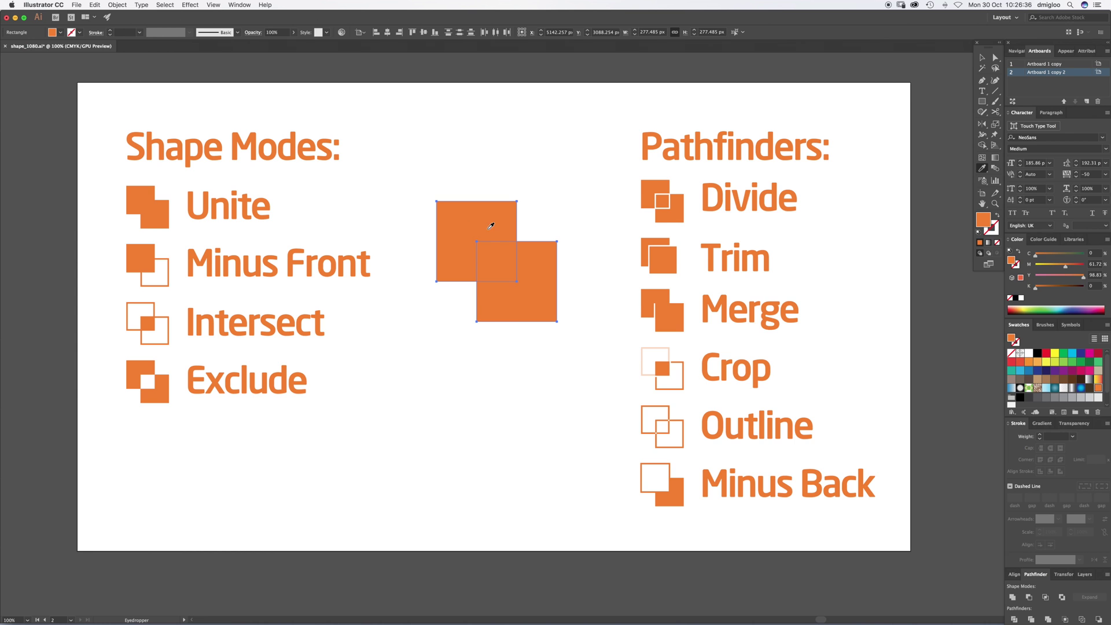
key(v)
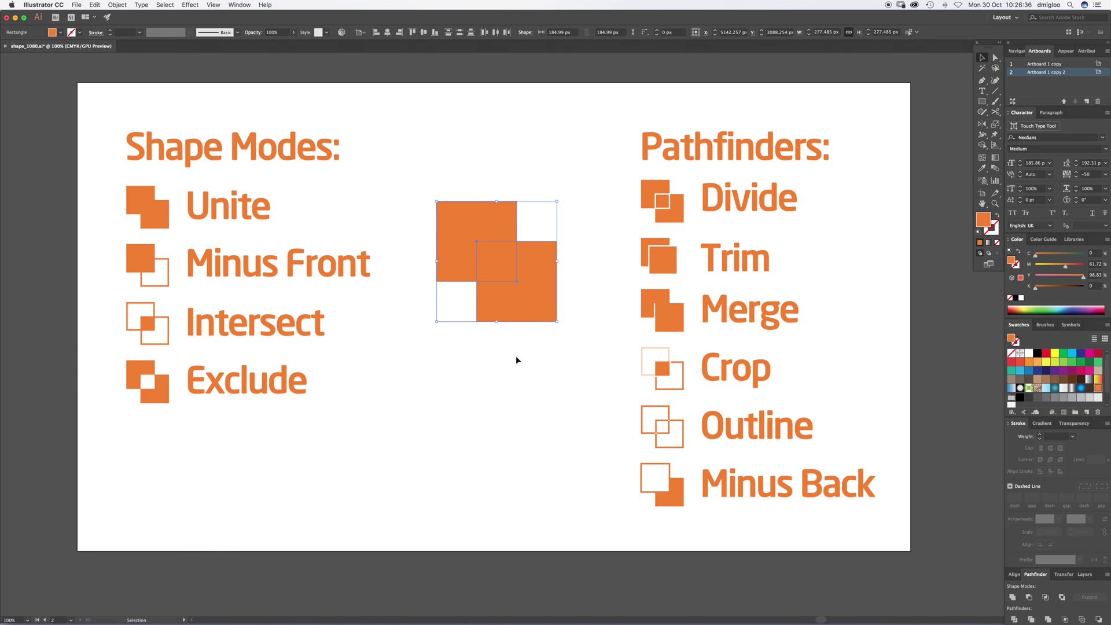
click(1047, 619)
key(super+z)
key(a)
key(super+z)
key(v)
click(544, 373)
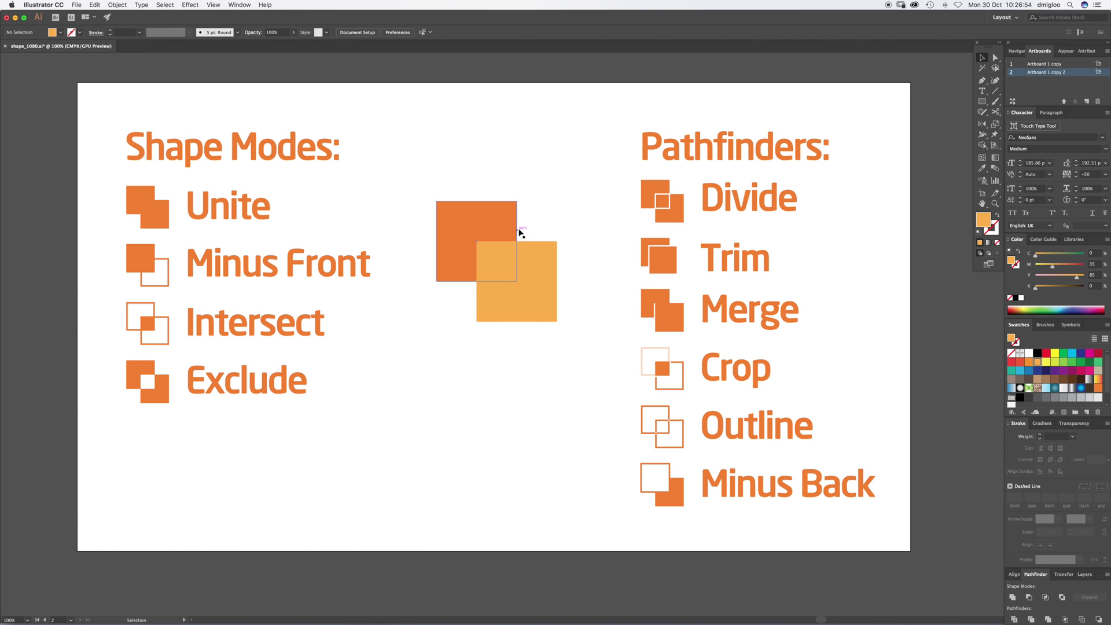
Select both squares and eyedrop the dark orange fill onto the light square
drag(528, 218, 475, 283)
key(i)
click(497, 217)
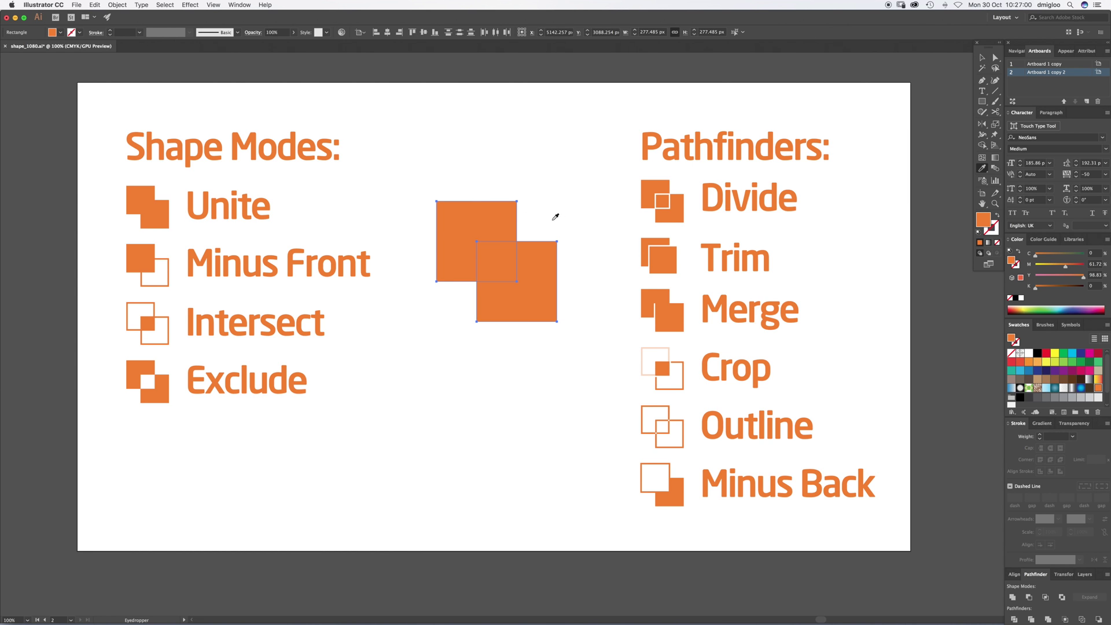
key(v)
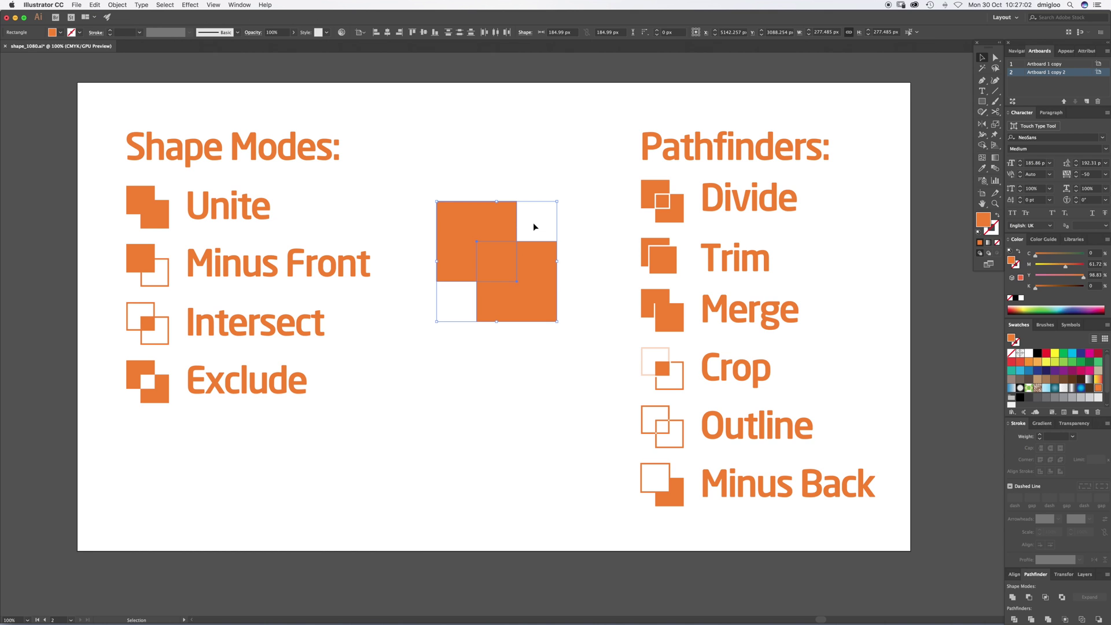
click(535, 220)
drag(463, 287, 434, 344)
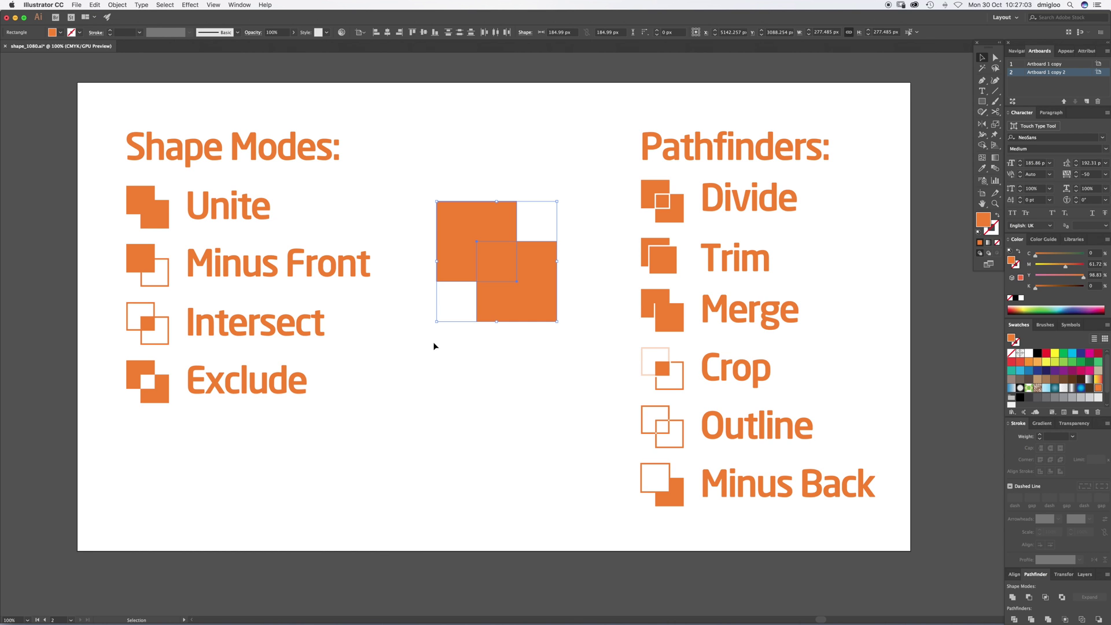
click(1047, 619)
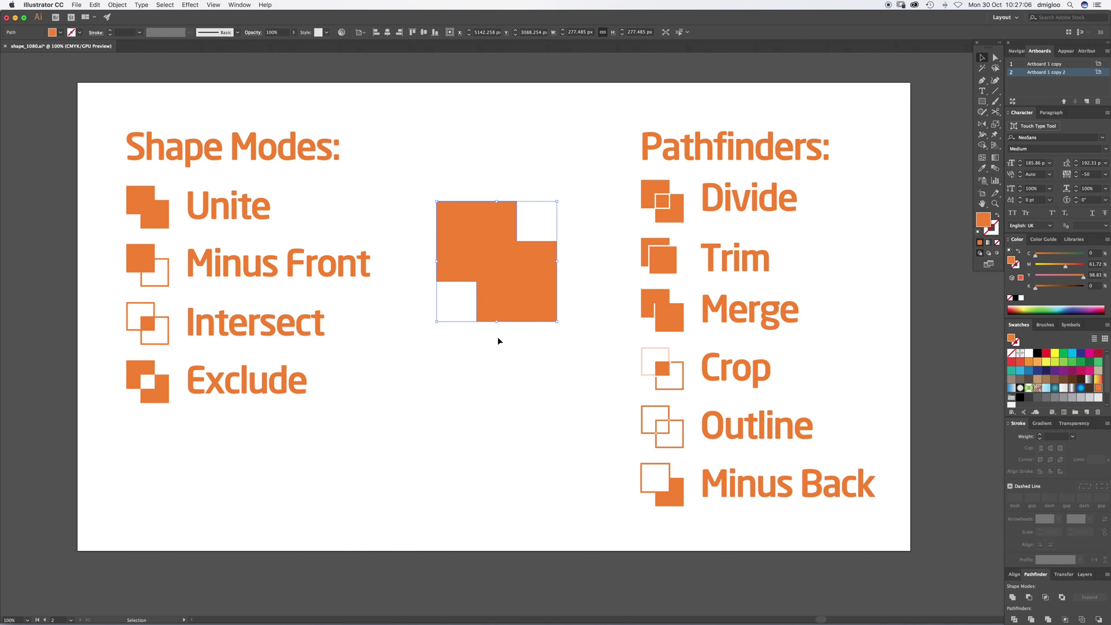
key(super+z)
key(super+z)
click(528, 214)
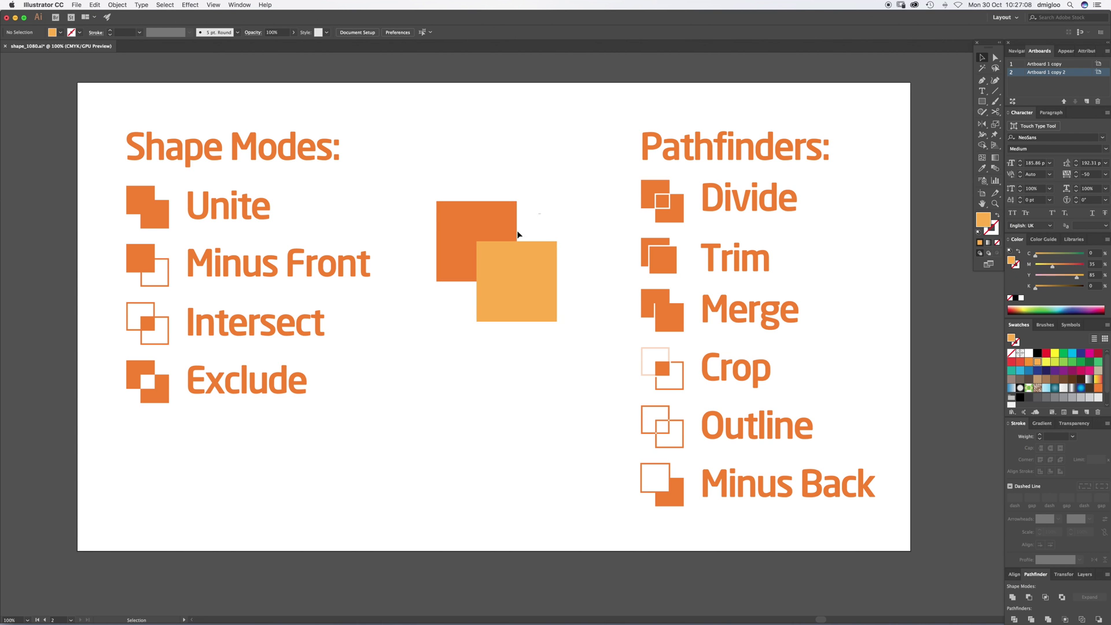
key(super+shift+z)
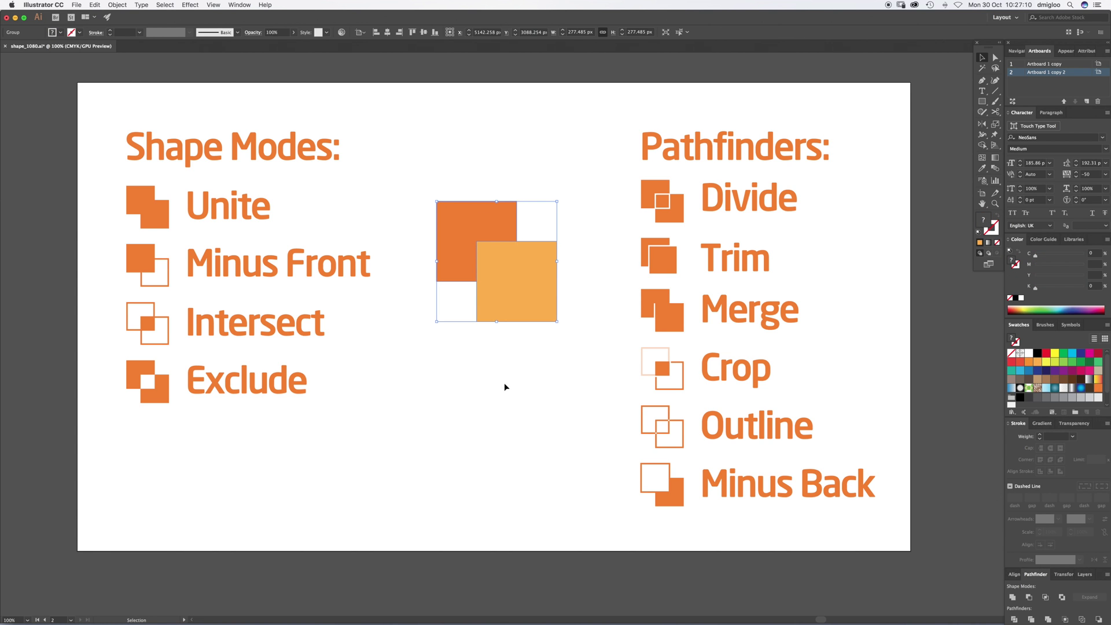
click(504, 387)
key(a)
drag(501, 266, 515, 291)
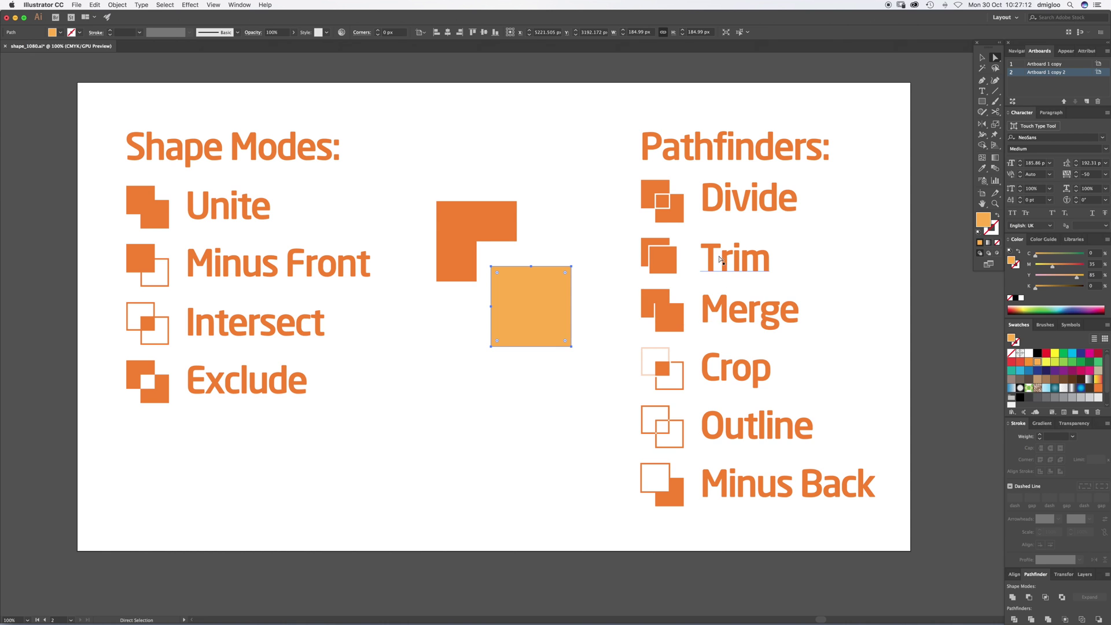
key(super+z)
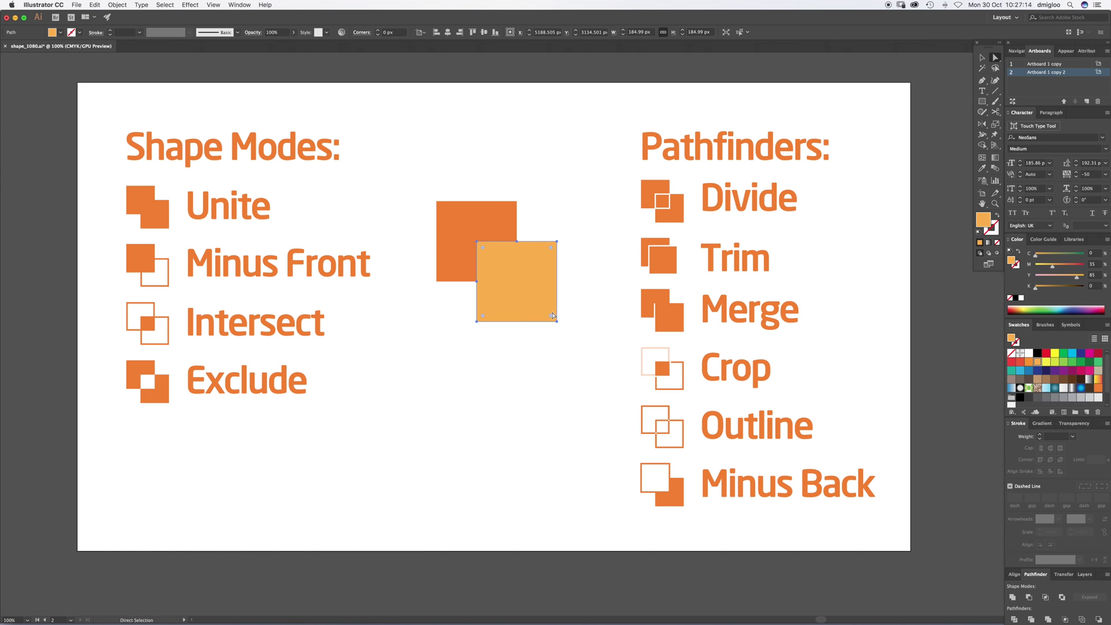
key(v)
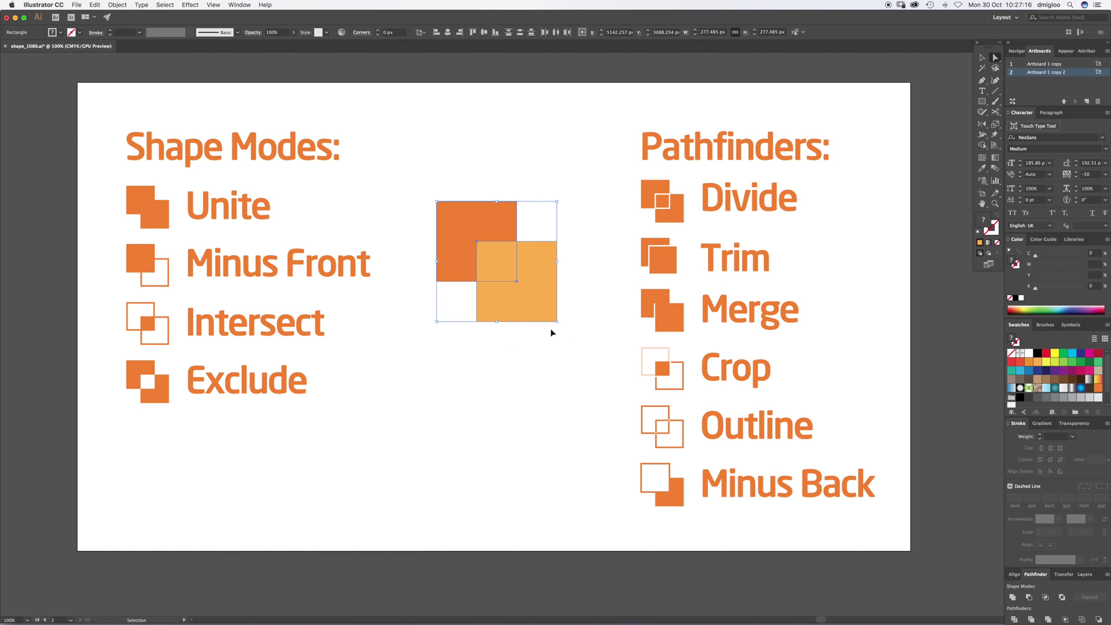
key(super+z)
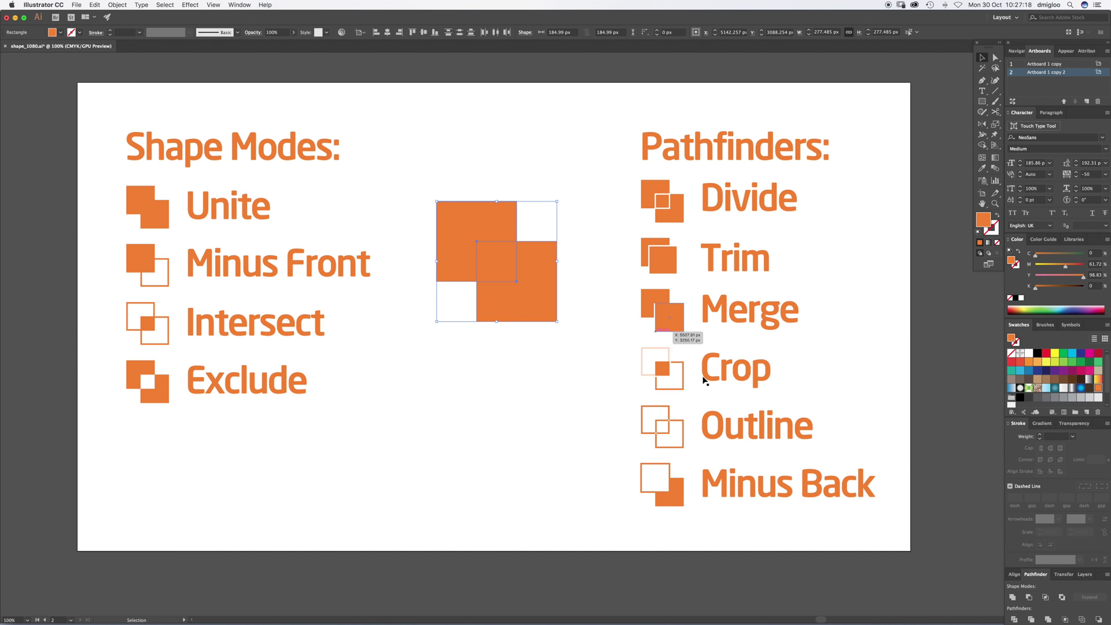
click(1065, 619)
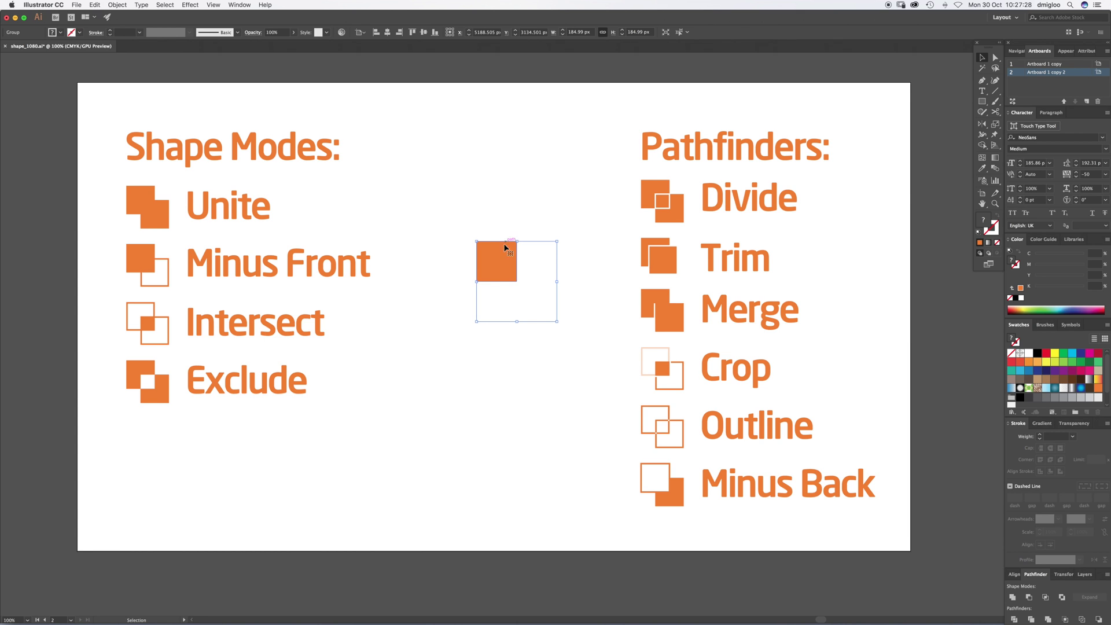
click(507, 350)
key(a)
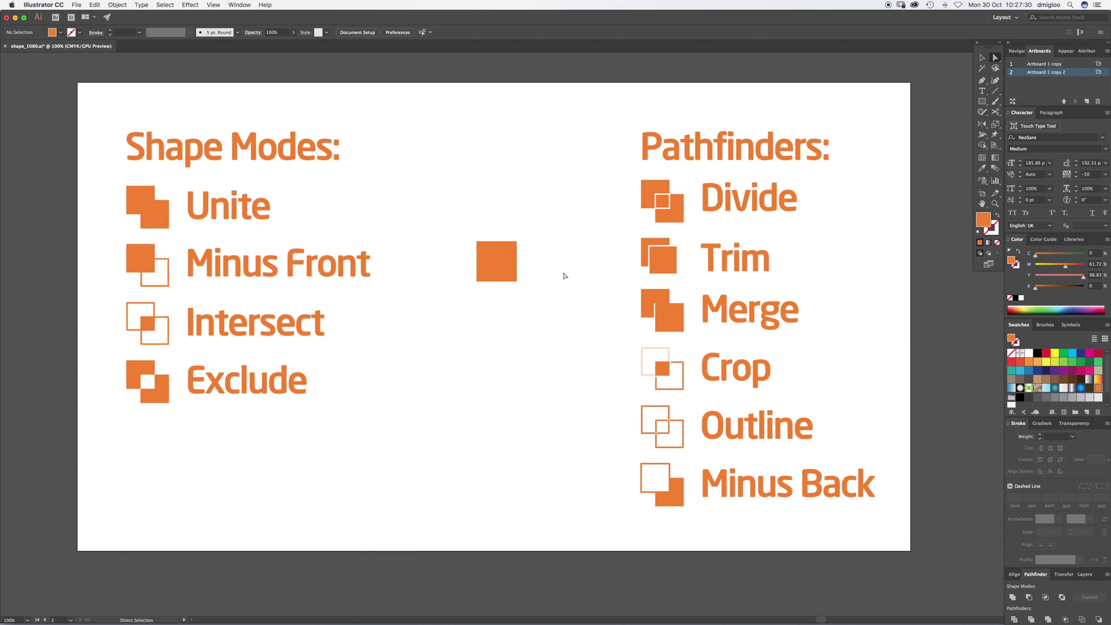
drag(576, 215, 554, 331)
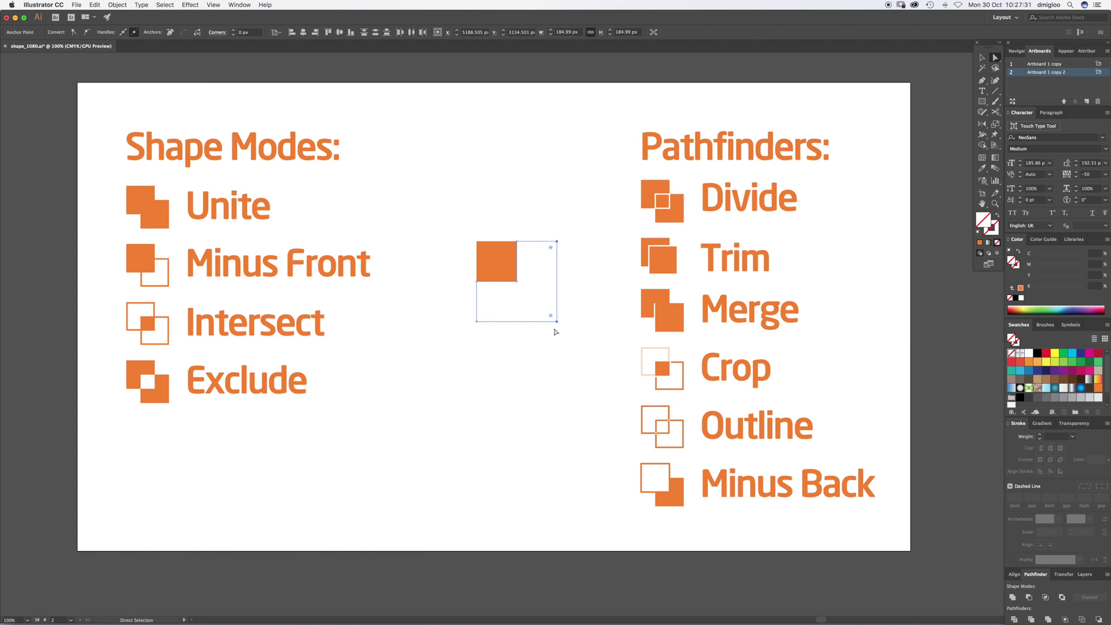
click(1038, 362)
drag(552, 305, 560, 313)
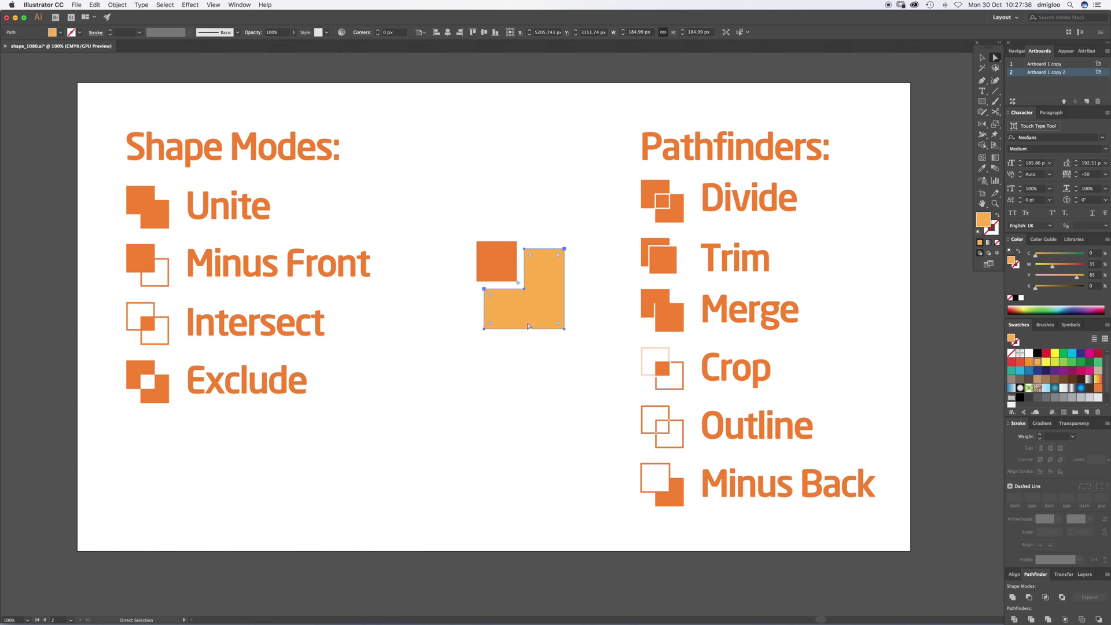
key(super+z)
key(super+z)
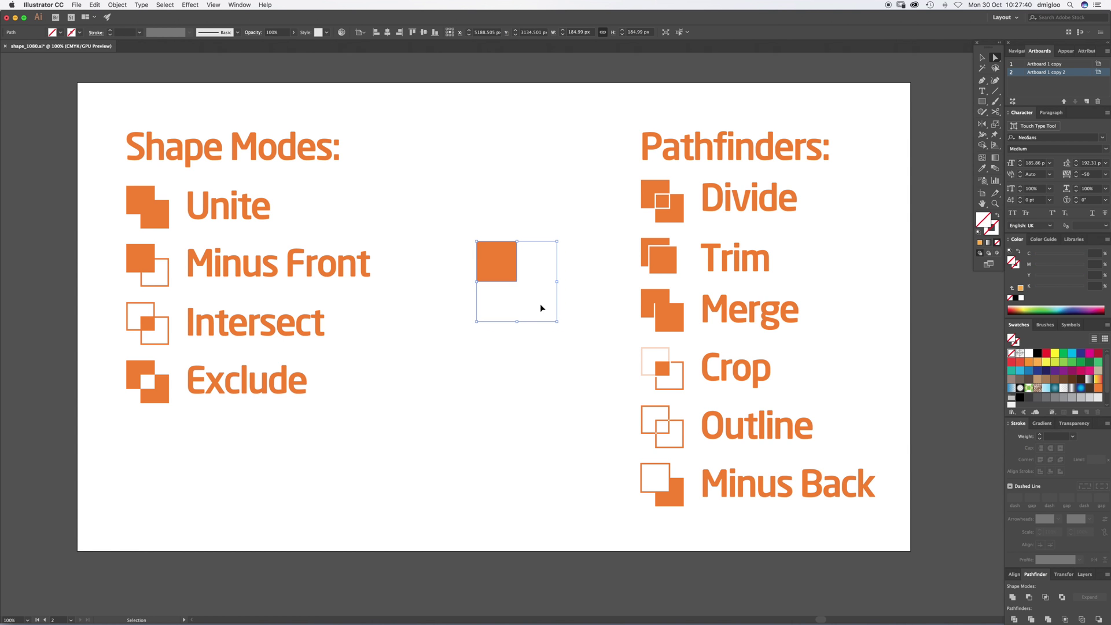
key(super+z)
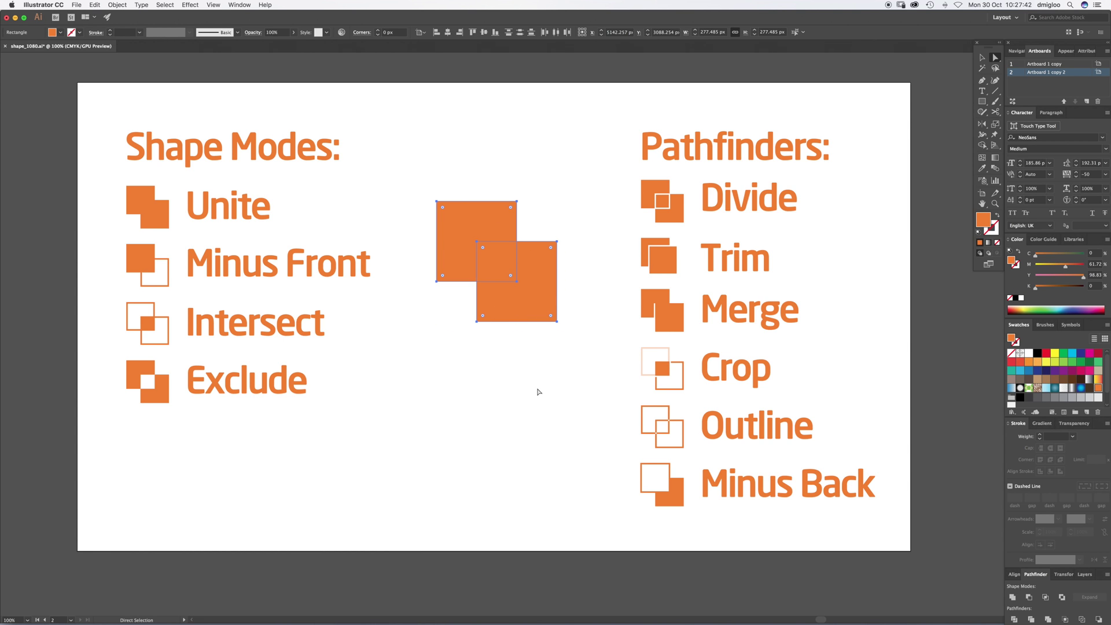
Redo the Pathfinder result and set the outlined pieces' stroke weight to 5 px
key(super+shift+z)
key(super+z)
key(super+shift+z)
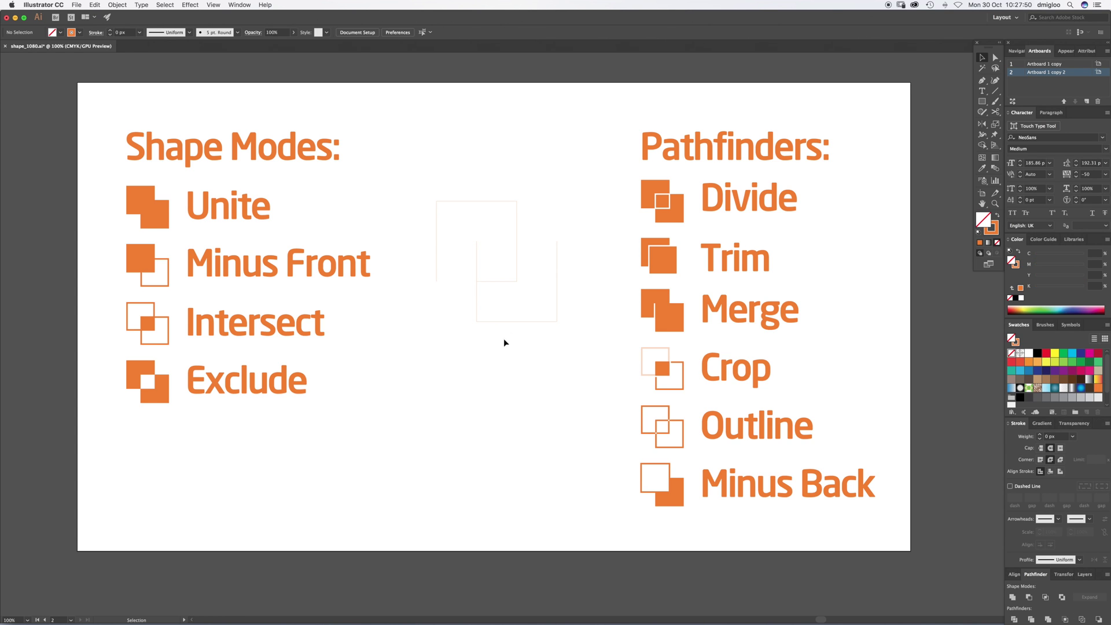
click(1053, 436)
text(4)
key(Return)
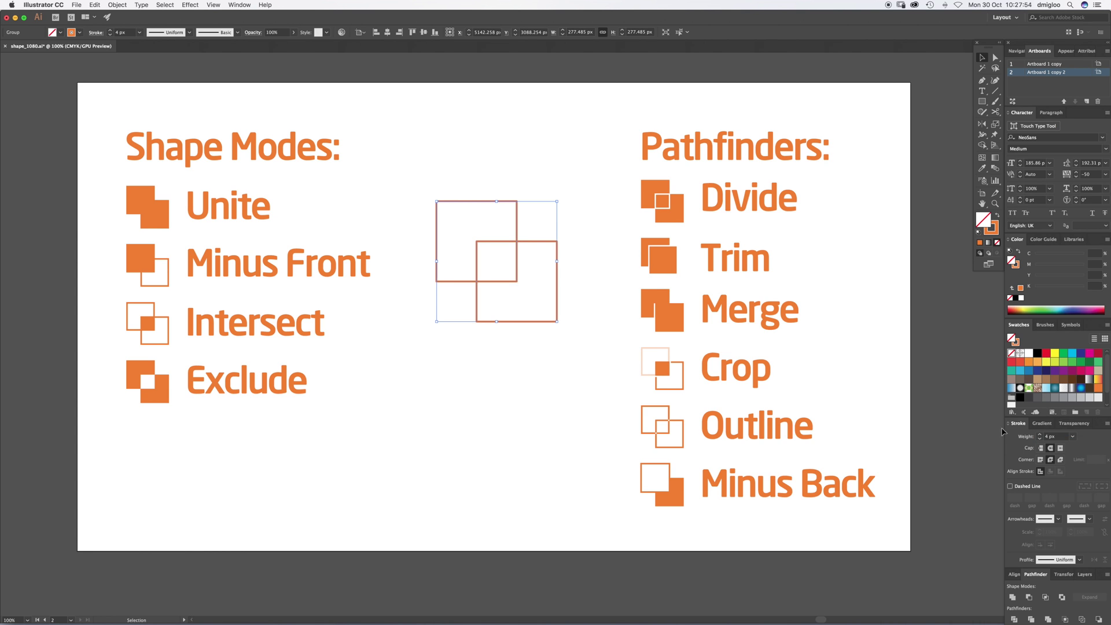
key(Return)
text(5)
key(Return)
Test dragging a square's top edge with Direct Selection, undo it, and reselect the outlined group
key(super+shift+a)
key(a)
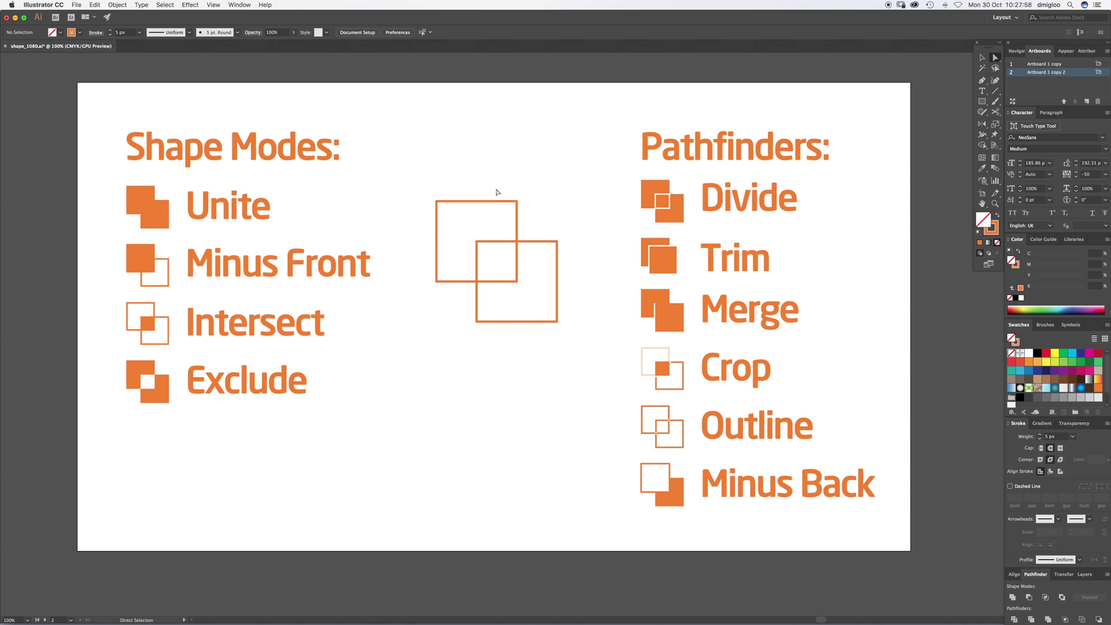
drag(495, 202, 511, 179)
key(super+z)
key(v)
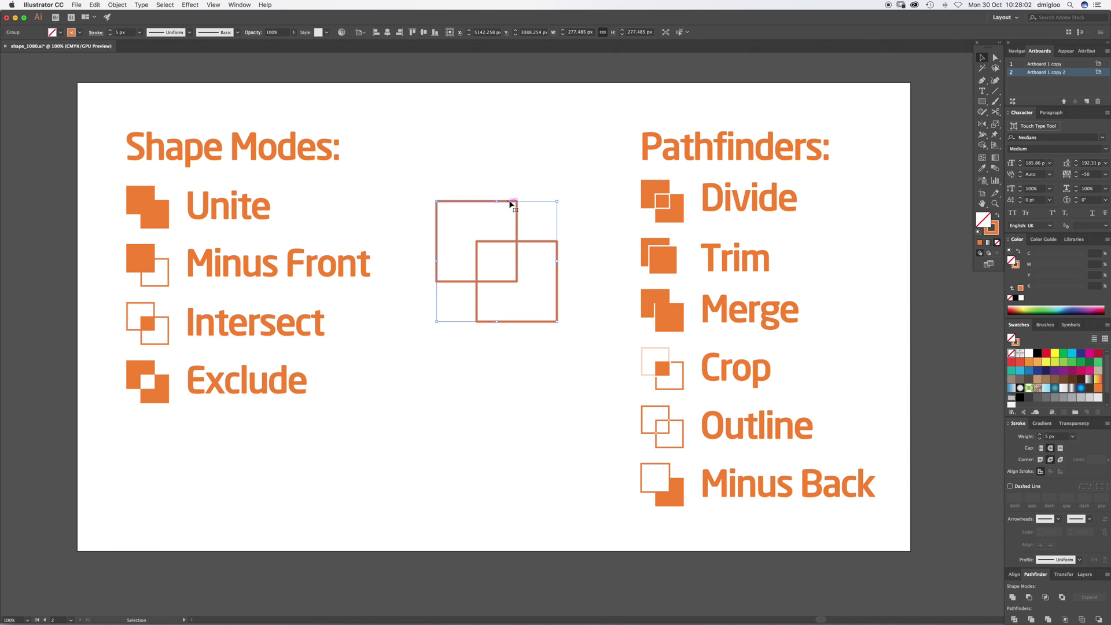
drag(549, 186, 466, 343)
Drag the outlined pieces apart: lower-right, upper-left, small overlap square and L-shape
key(a)
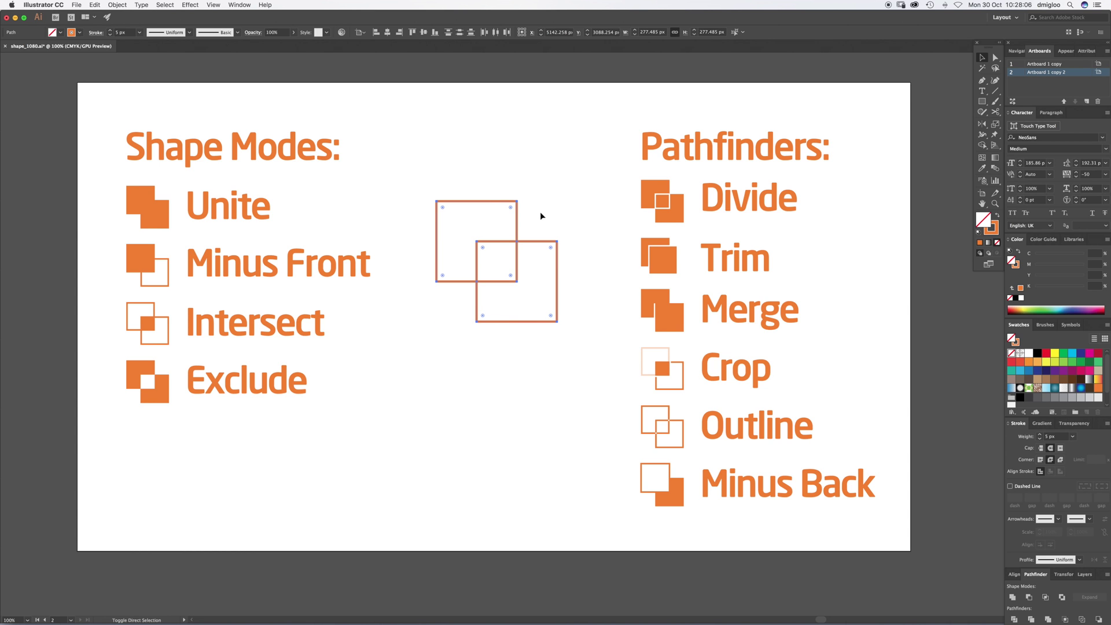
key(v)
drag(556, 292, 574, 306)
drag(477, 201, 464, 186)
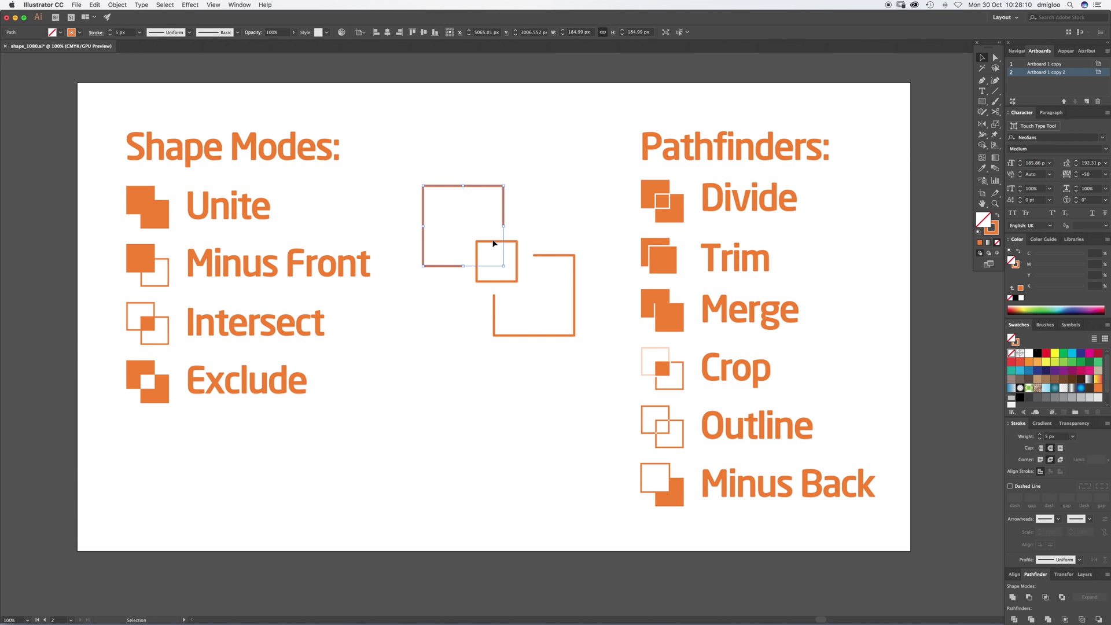
drag(496, 244, 494, 235)
drag(497, 281, 504, 288)
drag(515, 234, 512, 240)
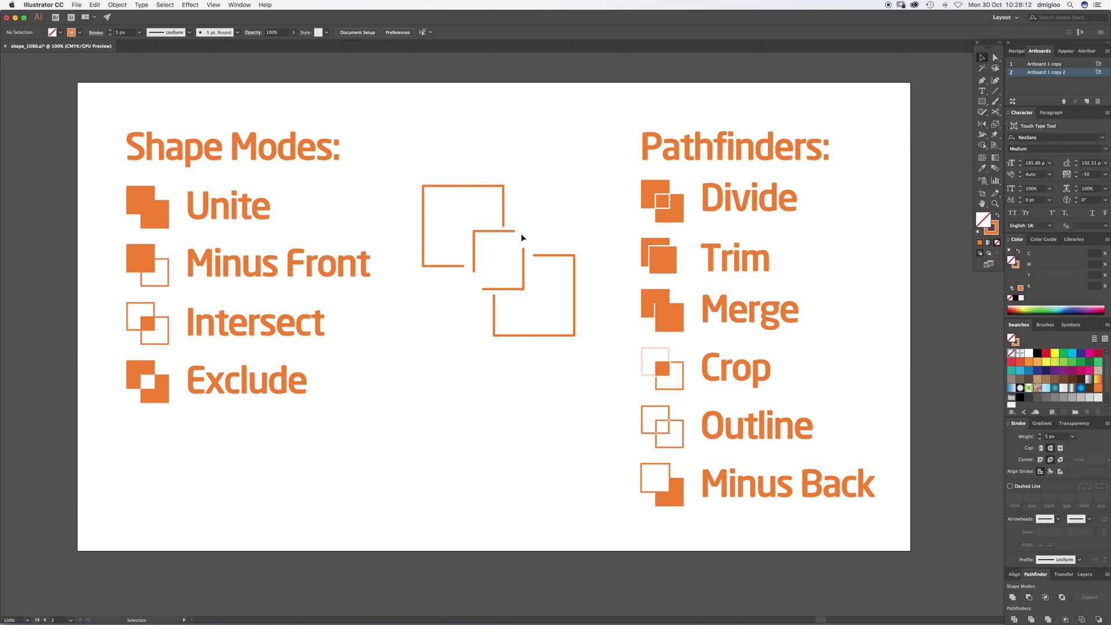
click(571, 218)
Undo back to the two filled squares, try Minus Back, then undo it
key(a)
key(super+z)
key(super+z)
key(super+z)
key(super+z)
key(super+z)
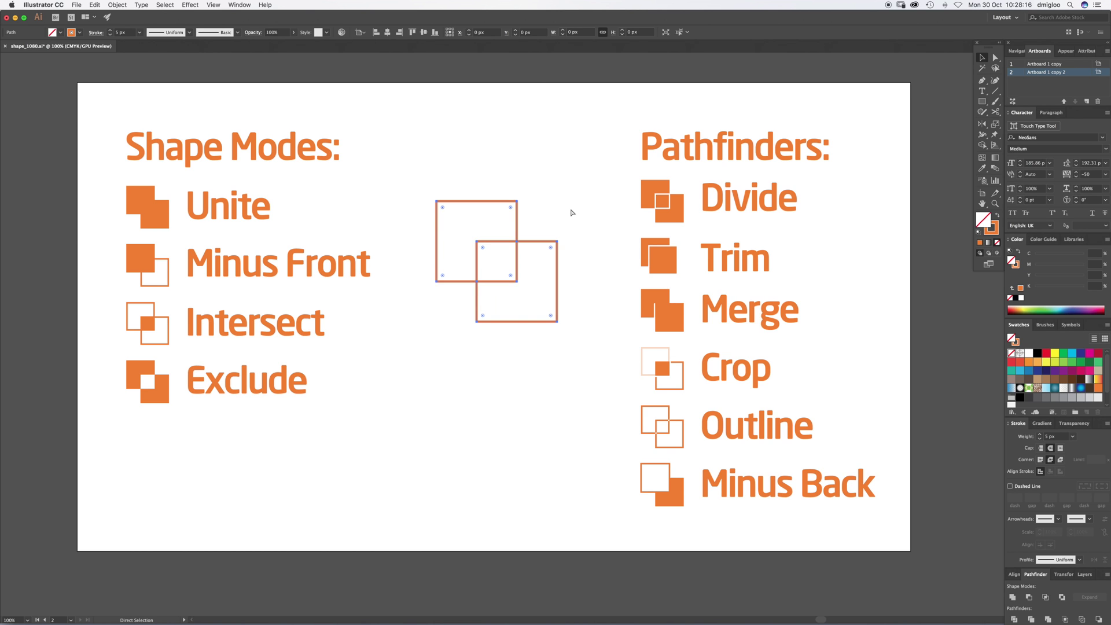
key(super+z)
key(super+z)
key(super+z)
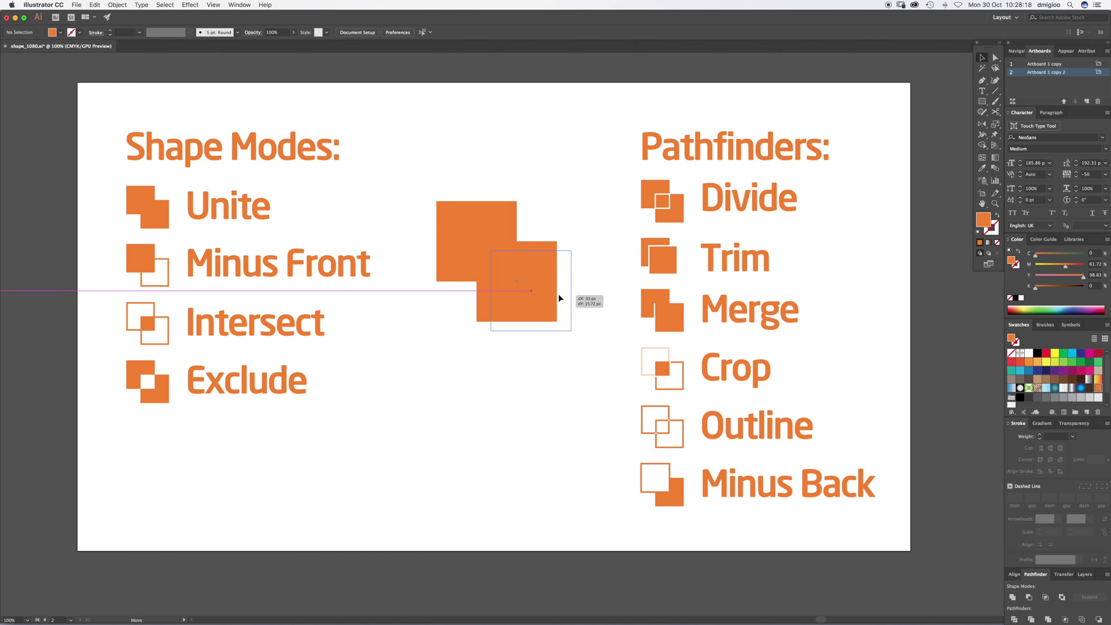
key(v)
shift+click(513, 213)
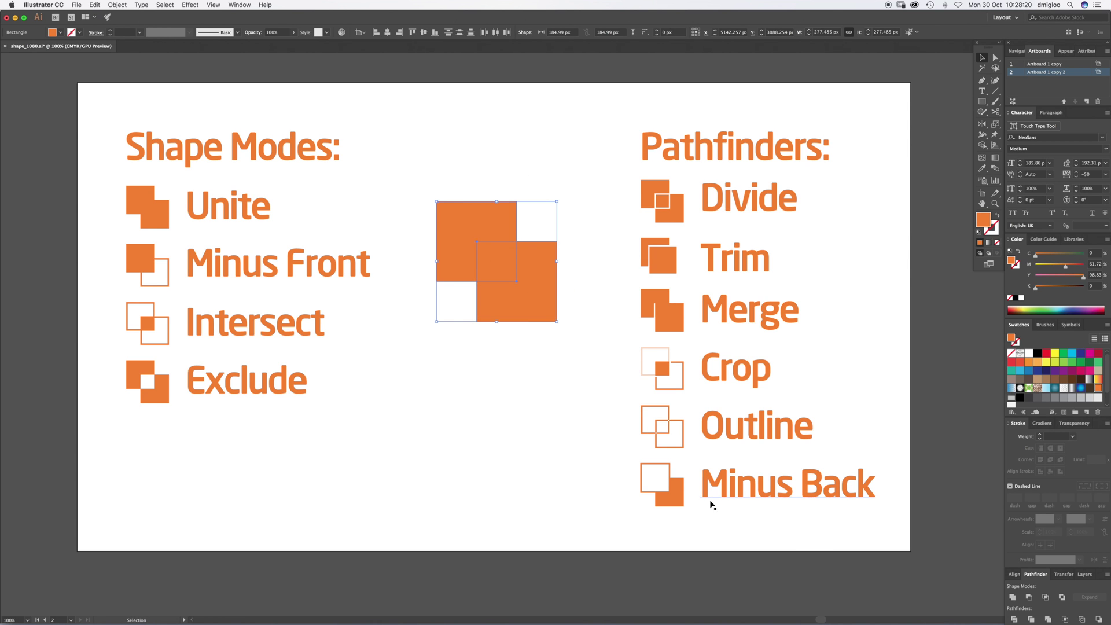
click(1098, 619)
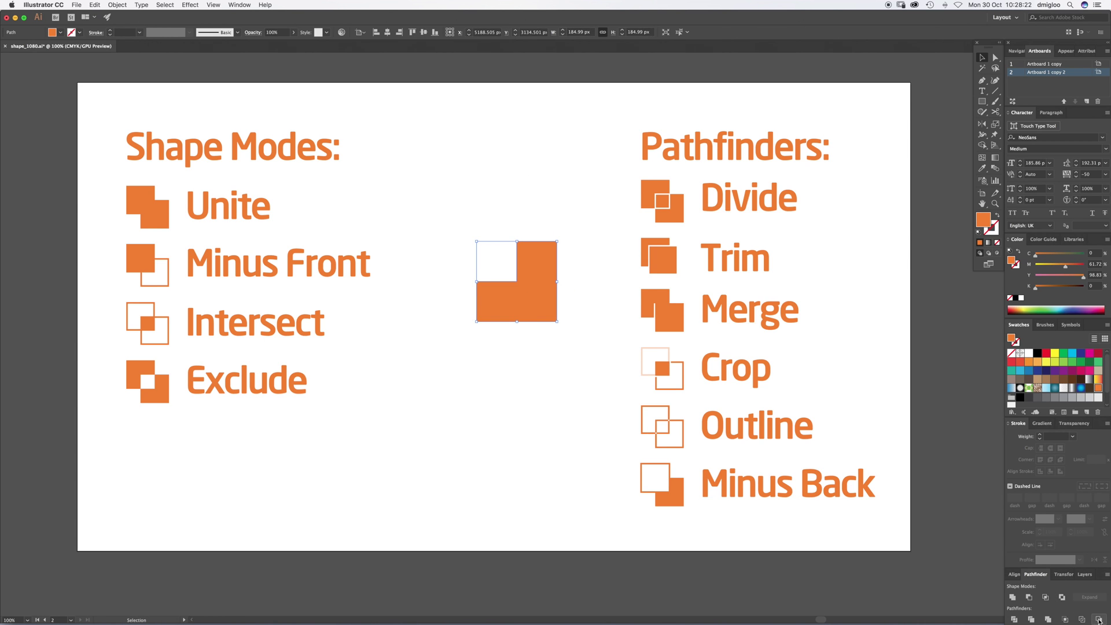
click(501, 265)
key(super+z)
key(super+z)
key(super+z)
Make the front square light orange, select both squares, and apply Minus Back
click(1041, 363)
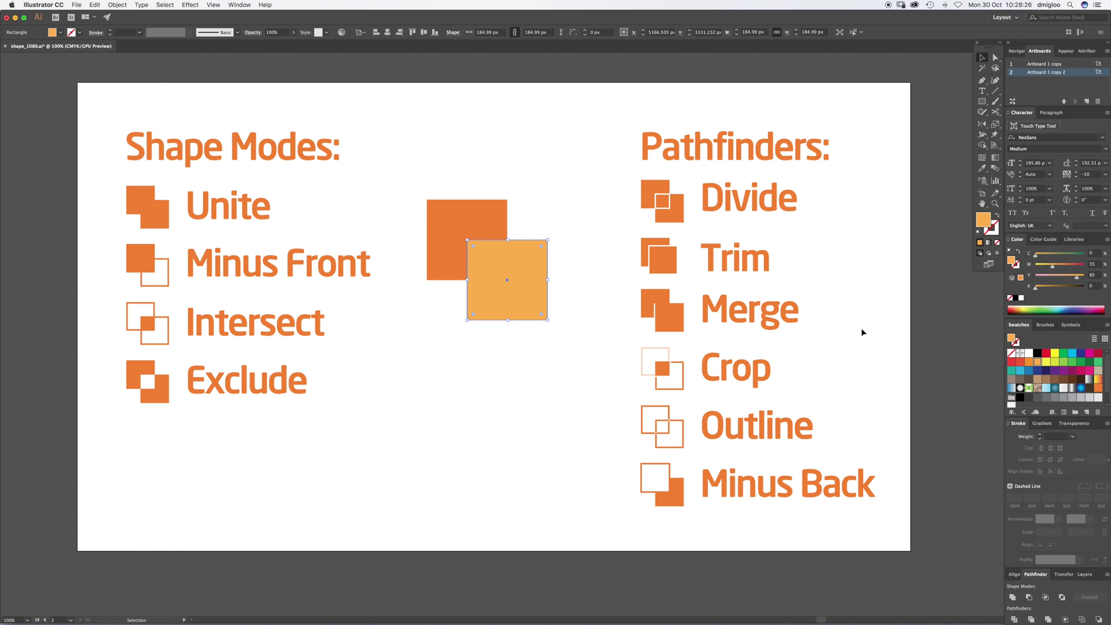
drag(585, 177, 421, 328)
click(1098, 618)
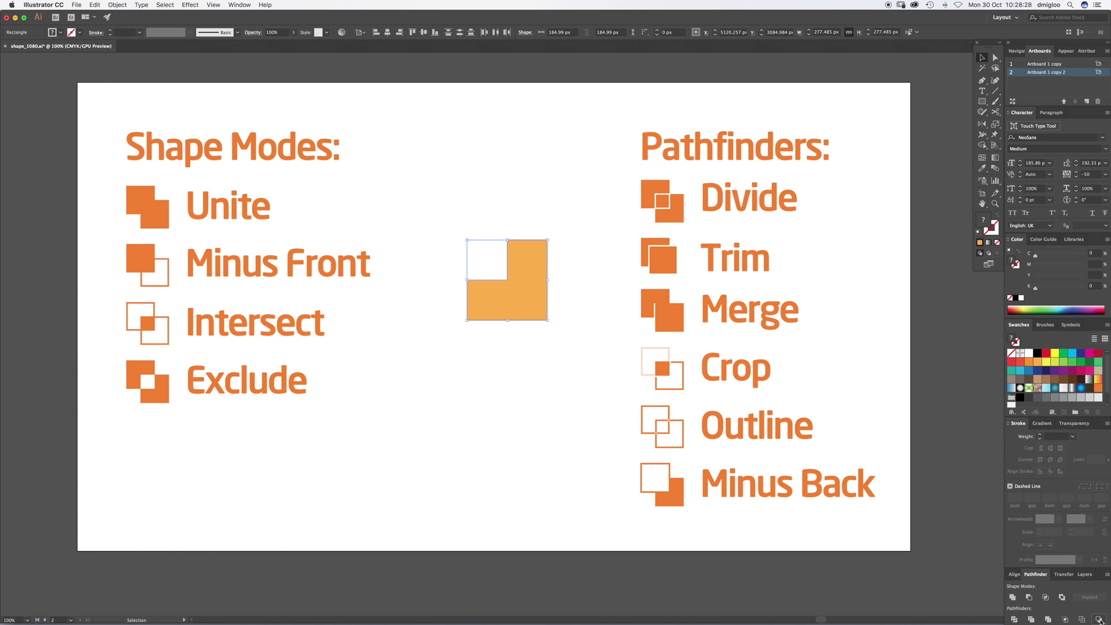
click(495, 397)
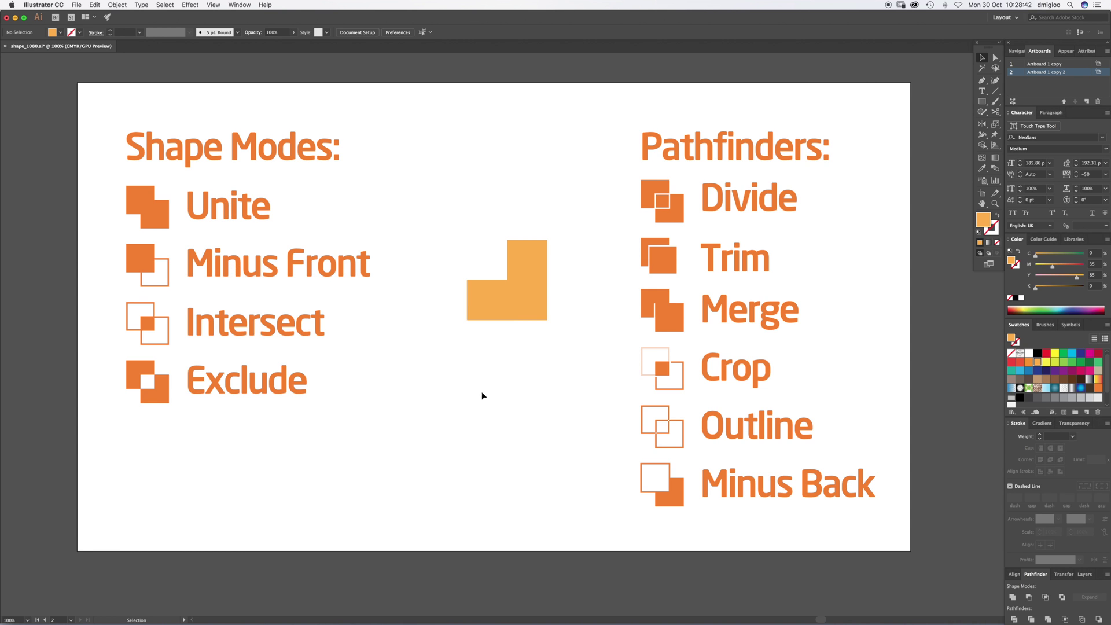
Marquee-select the light orange L shape and delete it
drag(468, 383, 570, 150)
key(Delete)
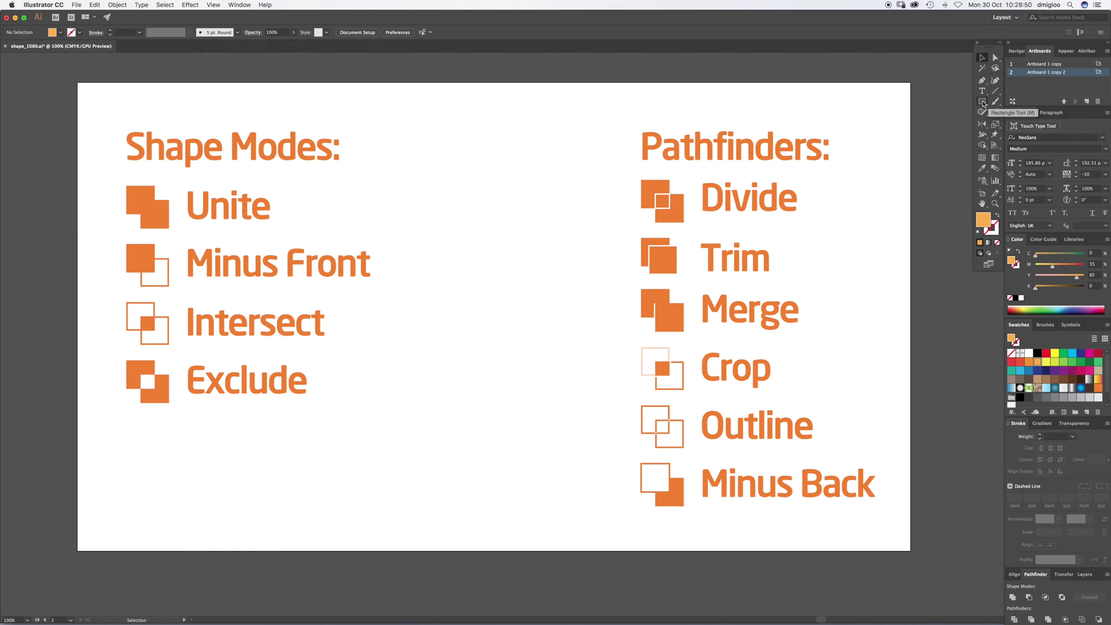
Draw a circle between the lists and fill it with the icons' darker orange
drag(982, 102, 1006, 126)
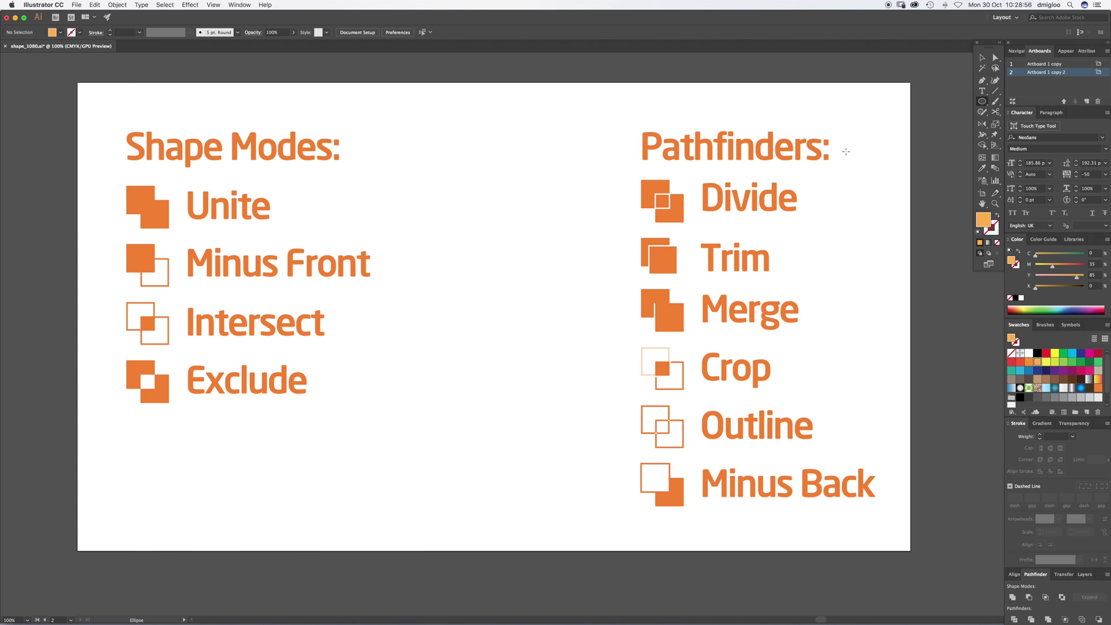
drag(436, 283, 562, 407)
key(v)
drag(521, 375, 480, 321)
key(i)
click(659, 260)
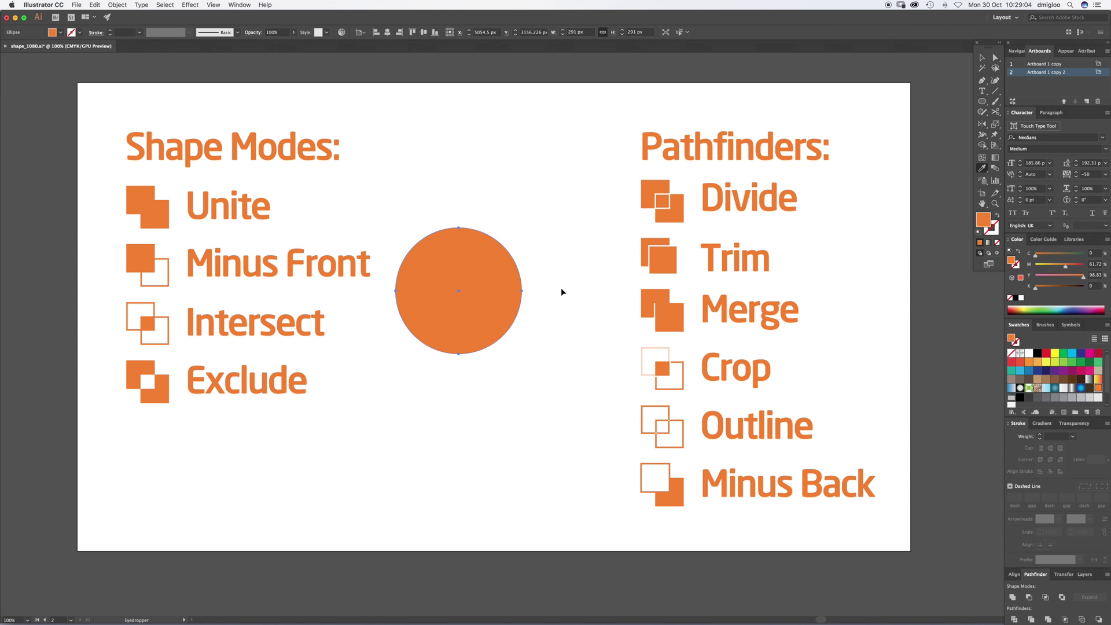
Shrink the left circle, enlarge the right one to about 309 px, and shift both up-right
drag(523, 290, 534, 320)
key(super+shift+a)
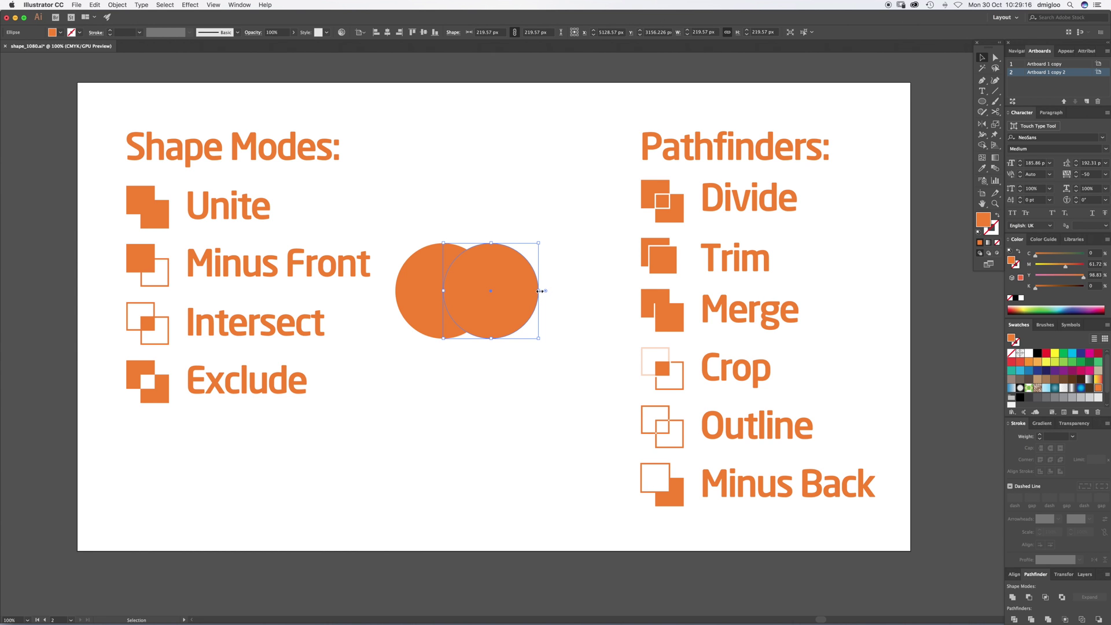
drag(539, 291, 576, 291)
key(c)
key(v)
drag(447, 380, 534, 259)
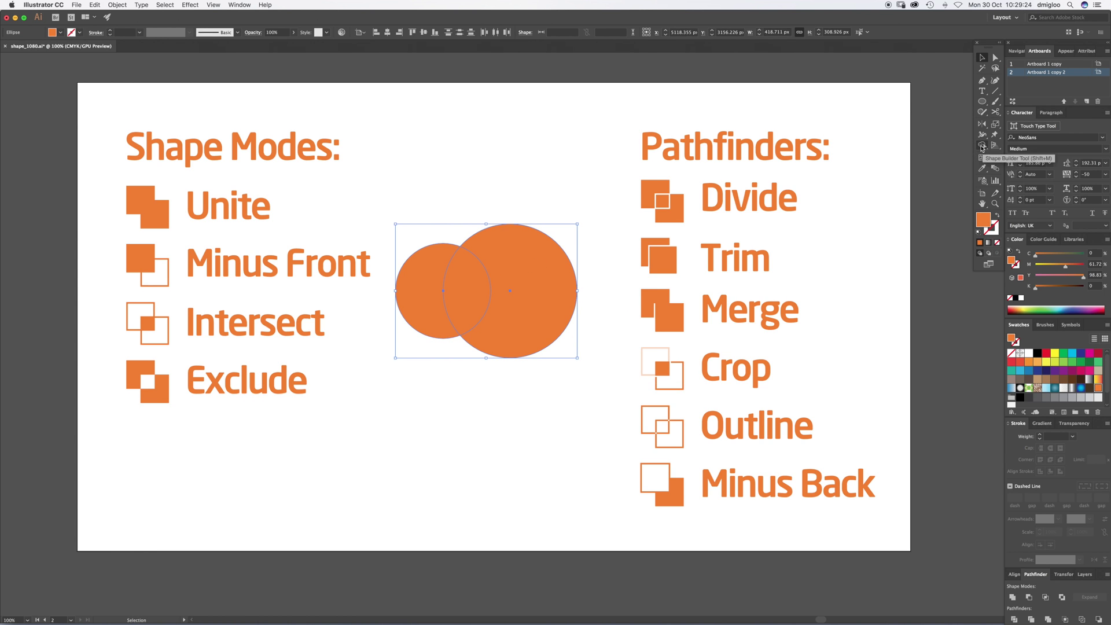
drag(521, 268, 535, 256)
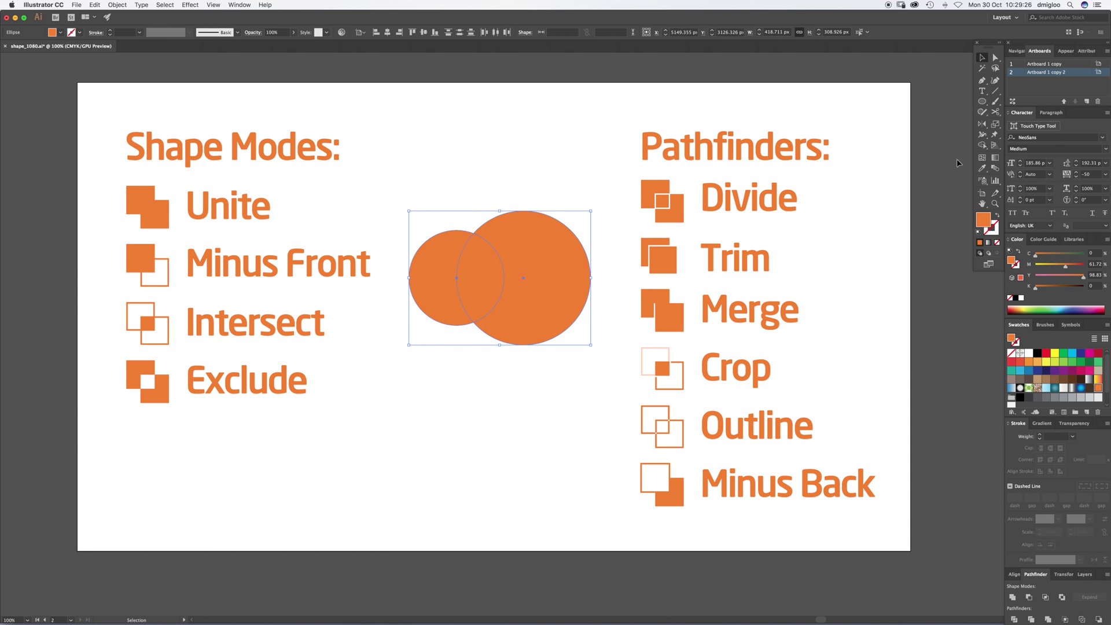
drag(558, 177, 409, 359)
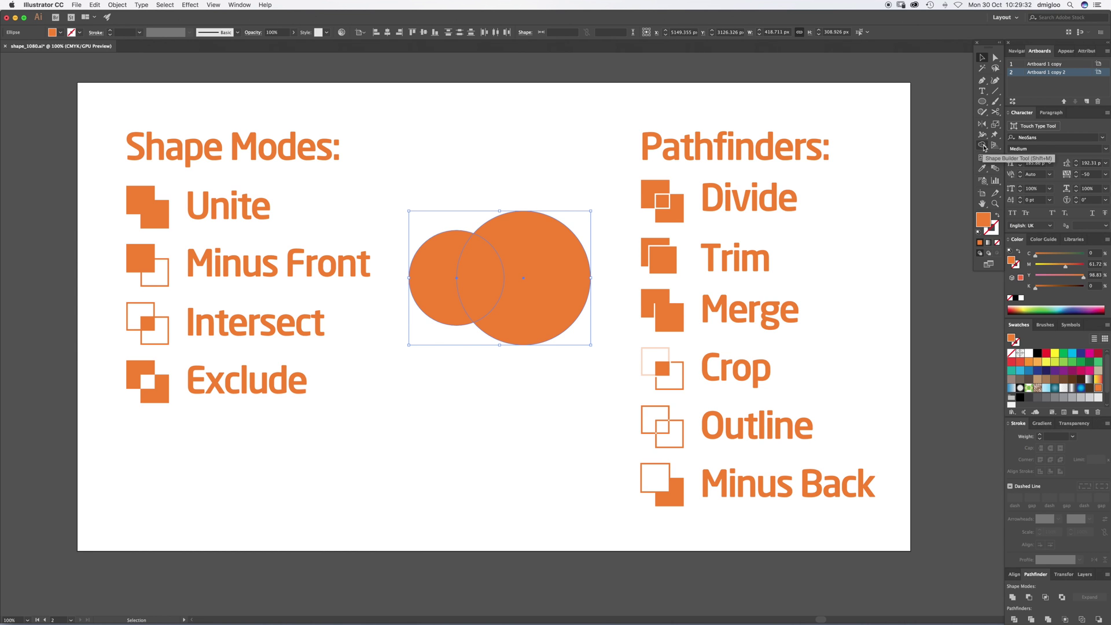
click(984, 148)
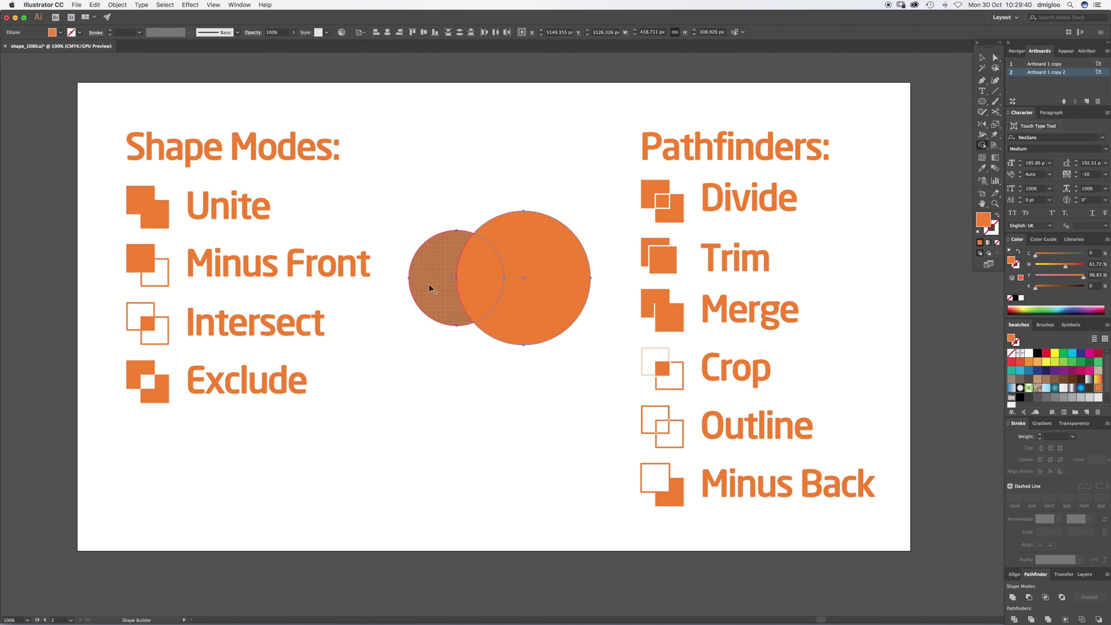
drag(430, 284, 483, 284)
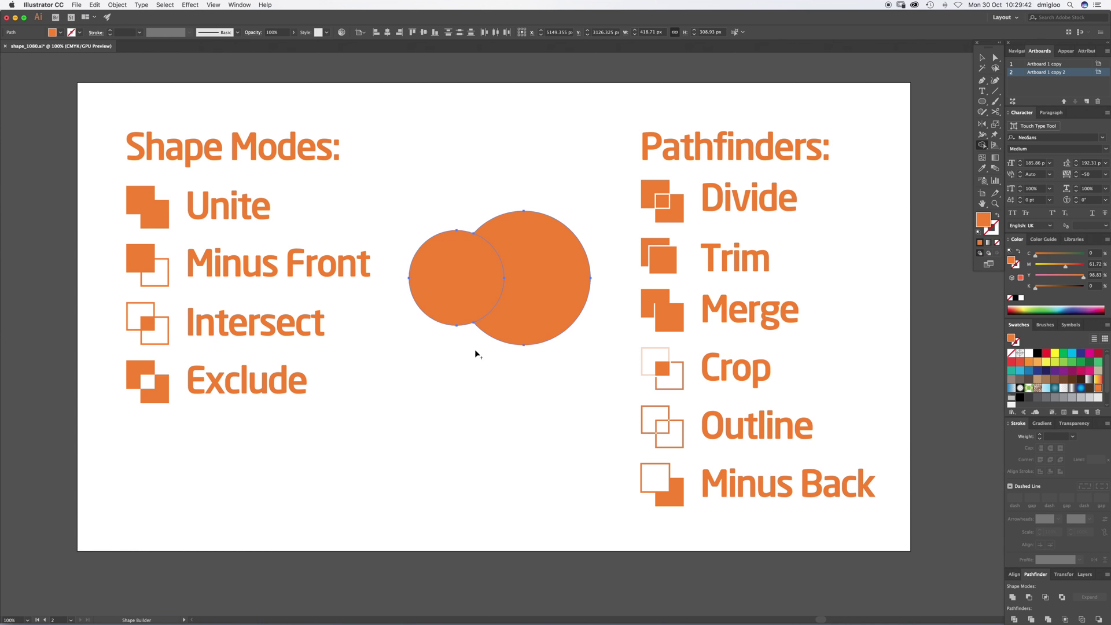
key(super+z)
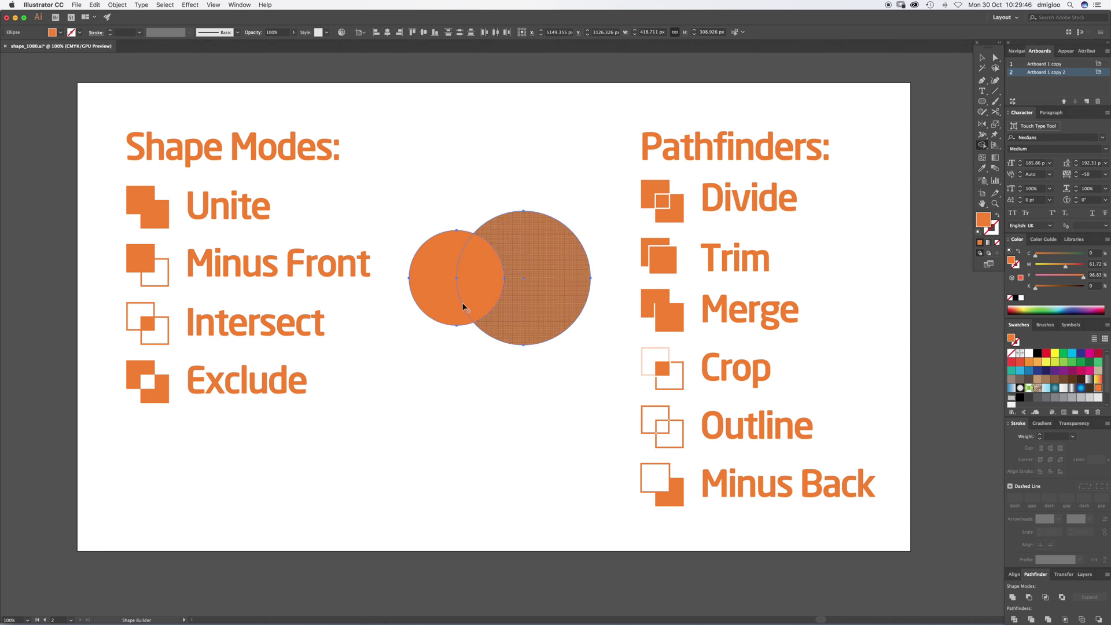
mouse_move(437, 276)
mouse_down()
mouse_move(550, 270)
mouse_move(558, 284)
mouse_up()
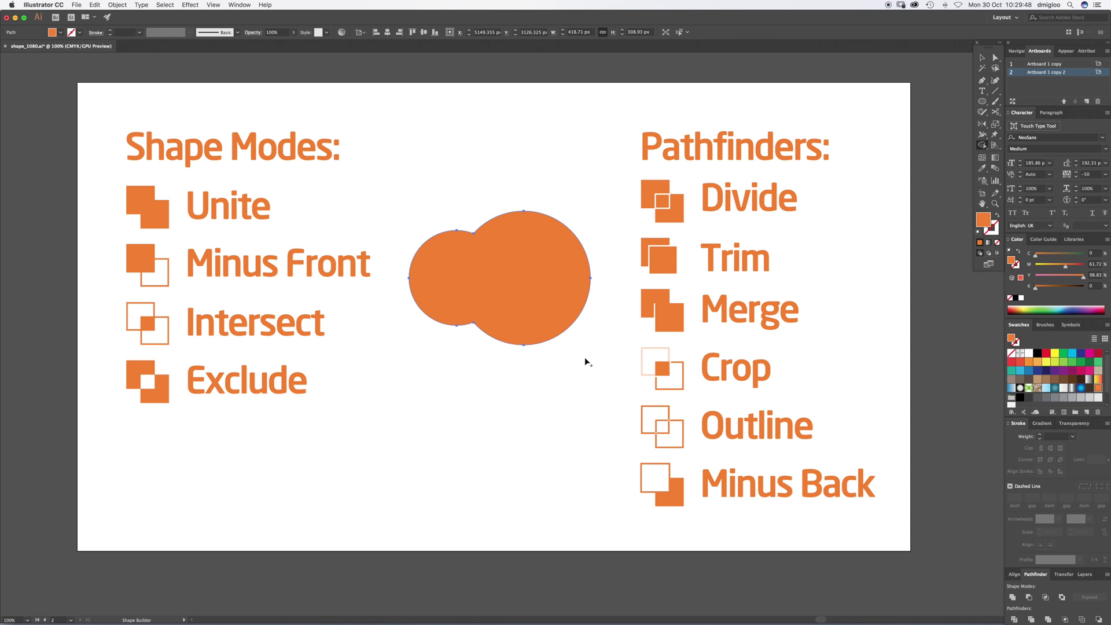
key(super+z)
Add small circles above and below the large circle and merge their overlaps with Shape Builder
drag(540, 253, 489, 283)
key(l)
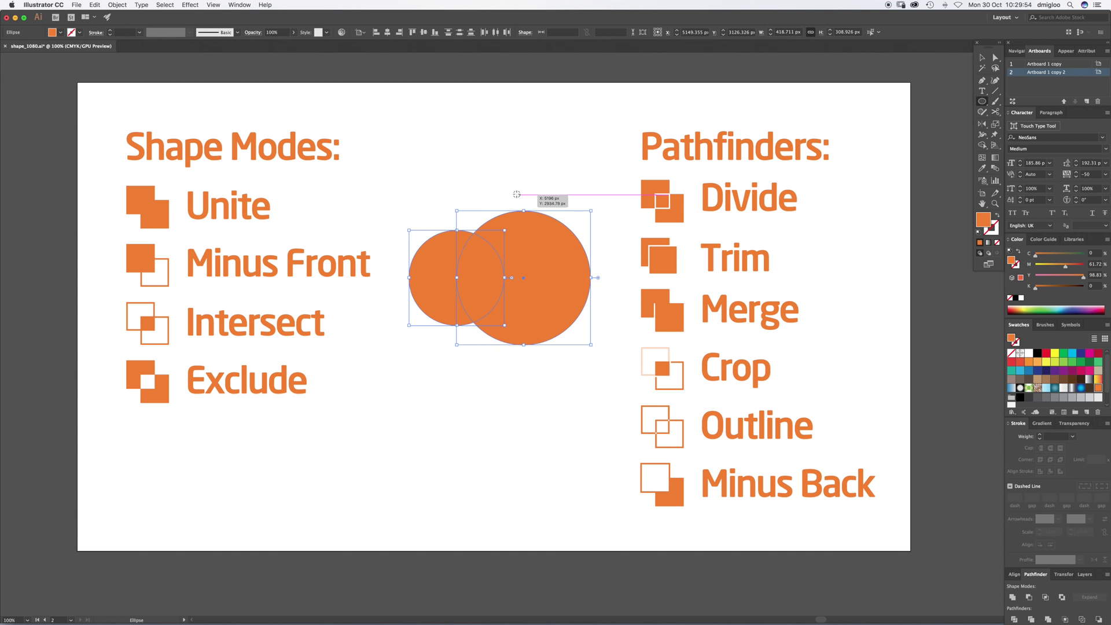
drag(483, 159, 553, 230)
drag(529, 335, 577, 370)
key(v)
key(super+a)
key(shift+m)
drag(528, 198, 531, 228)
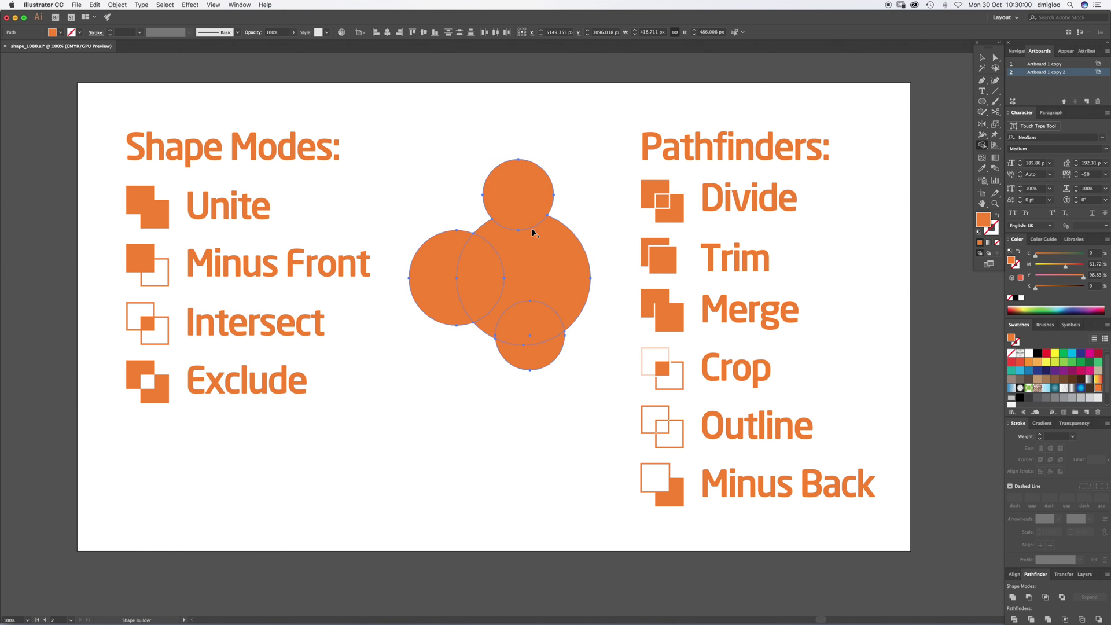
drag(528, 329, 540, 354)
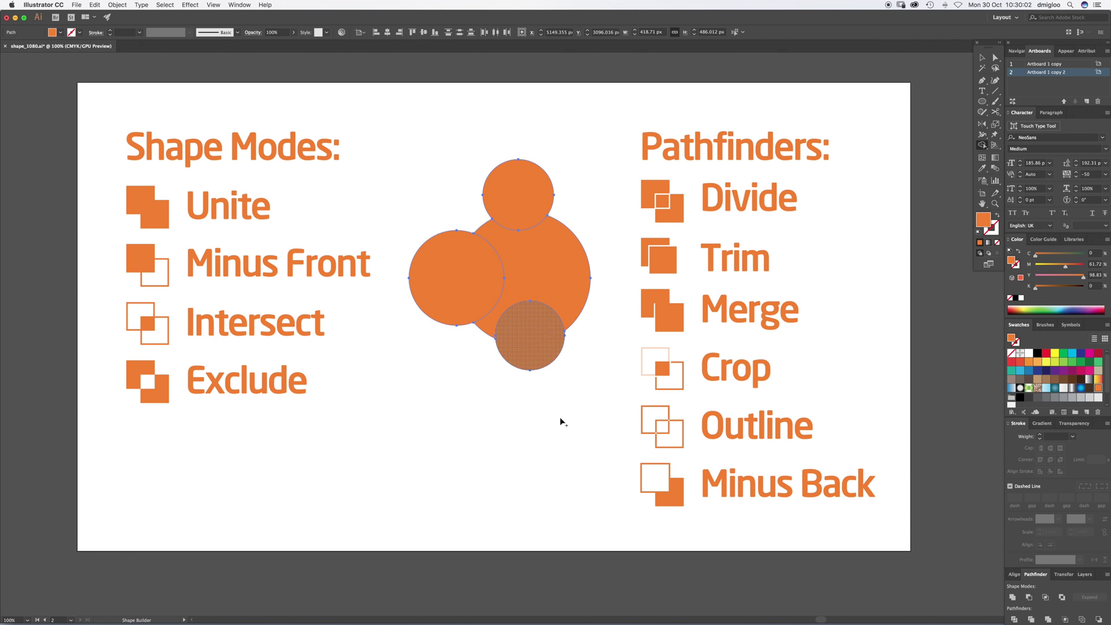
Resize the circles: top to 144 px, left slightly smaller, bottom to 140 px
key(super+shift+a)
key(a)
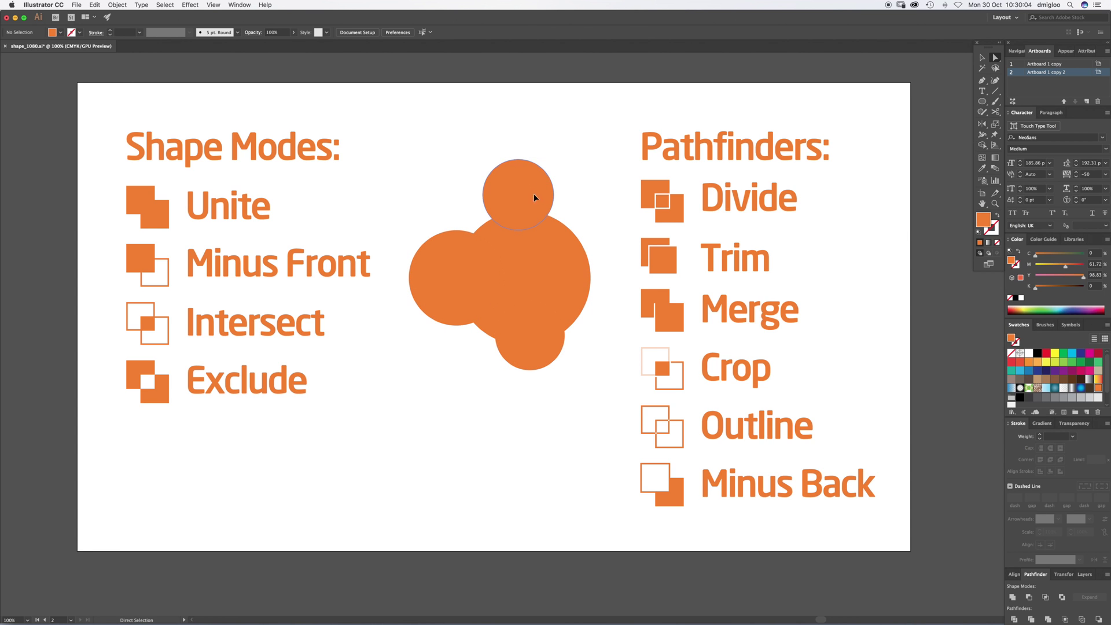
click(534, 198)
key(v)
drag(554, 195, 550, 195)
key(a)
click(488, 284)
drag(501, 281, 498, 279)
click(546, 354)
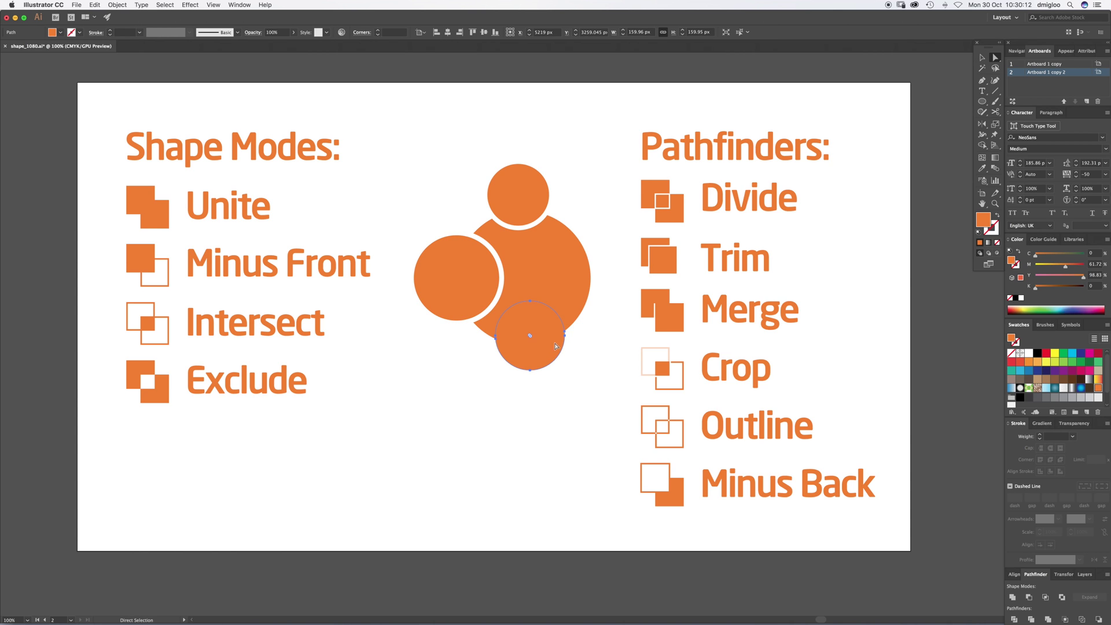
key(v)
mouse_move(564, 335)
mouse_down()
mouse_move(584, 335)
mouse_move(560, 335)
mouse_up()
click(536, 413)
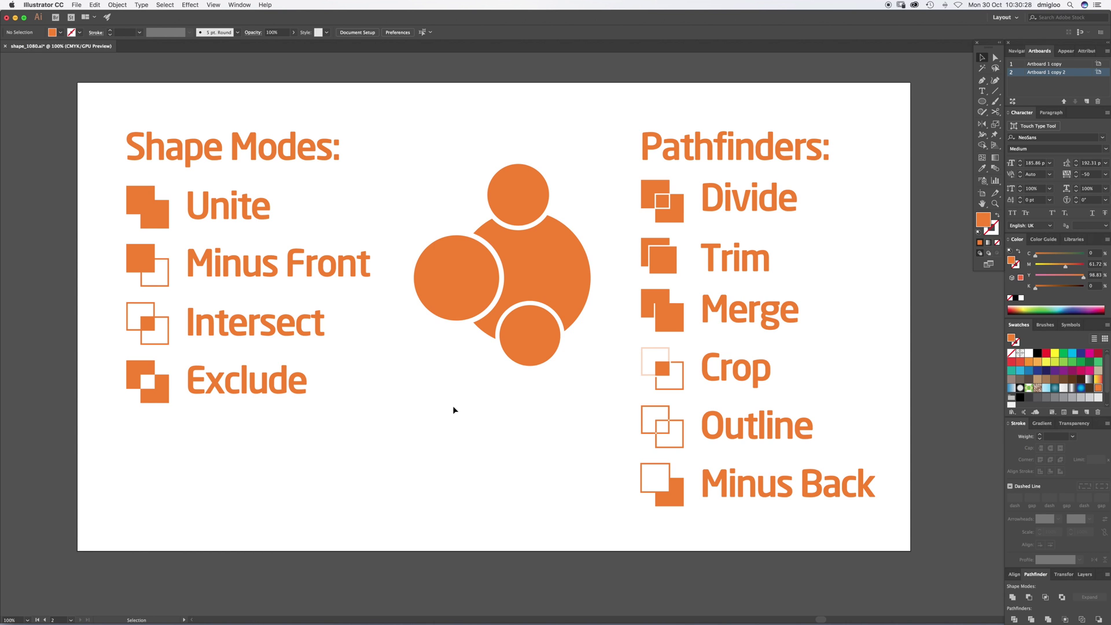
Undo the white strokes and merge all four circles into one shape with Shape Builder
key(super+z)
key(super+z)
key(super+z)
key(super+z)
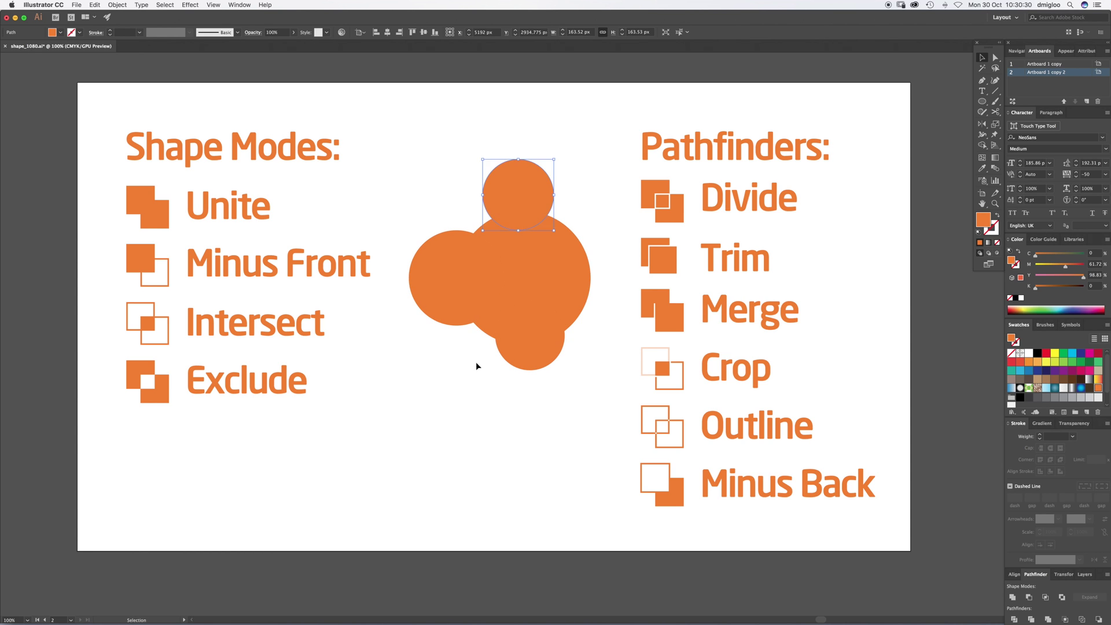
key(super+z)
key(super+shift+z)
key(shift+m)
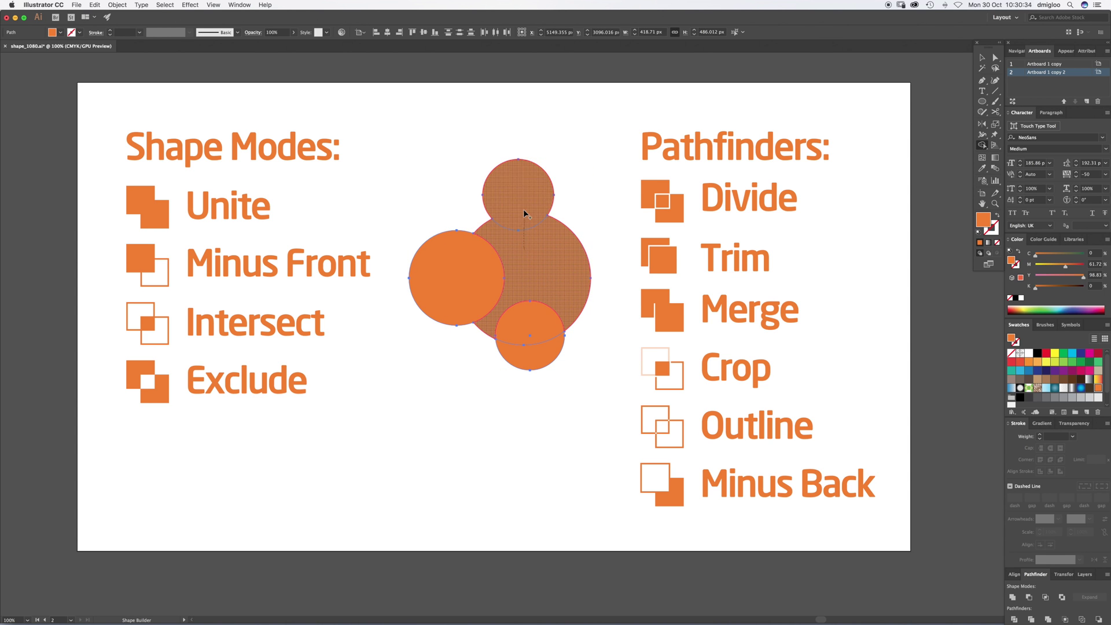
drag(520, 342, 528, 356)
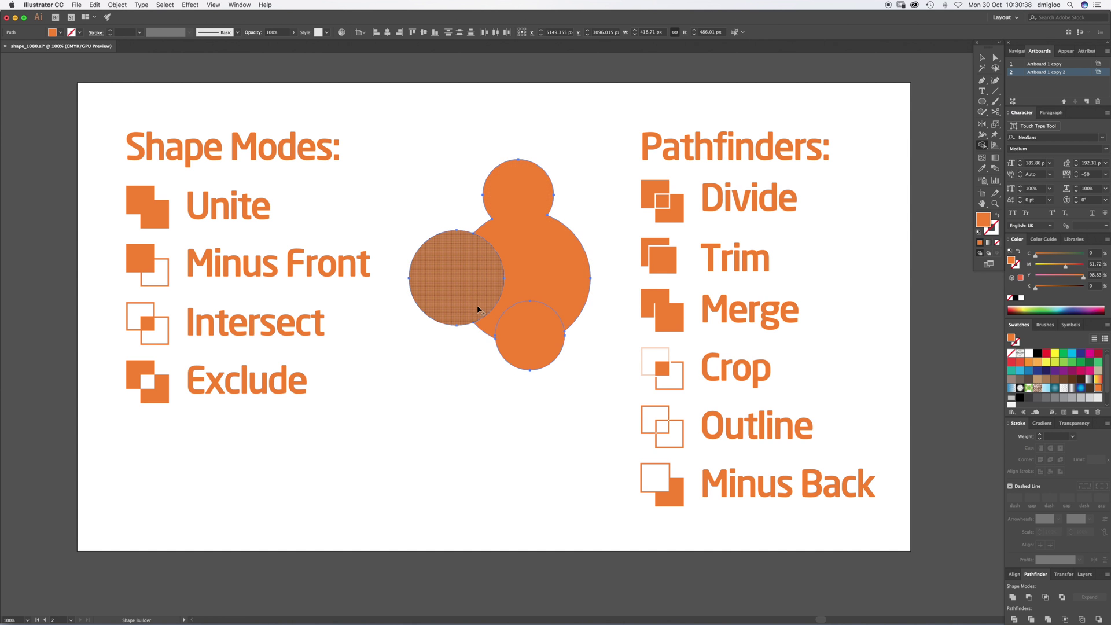
mouse_move(478, 308)
mouse_down()
mouse_move(520, 270)
mouse_move(544, 274)
mouse_move(491, 401)
mouse_up()
Check the bottom circle by dragging it out, restore it, then select the combined shape
key(super+shift+a)
key(v)
drag(535, 354, 542, 379)
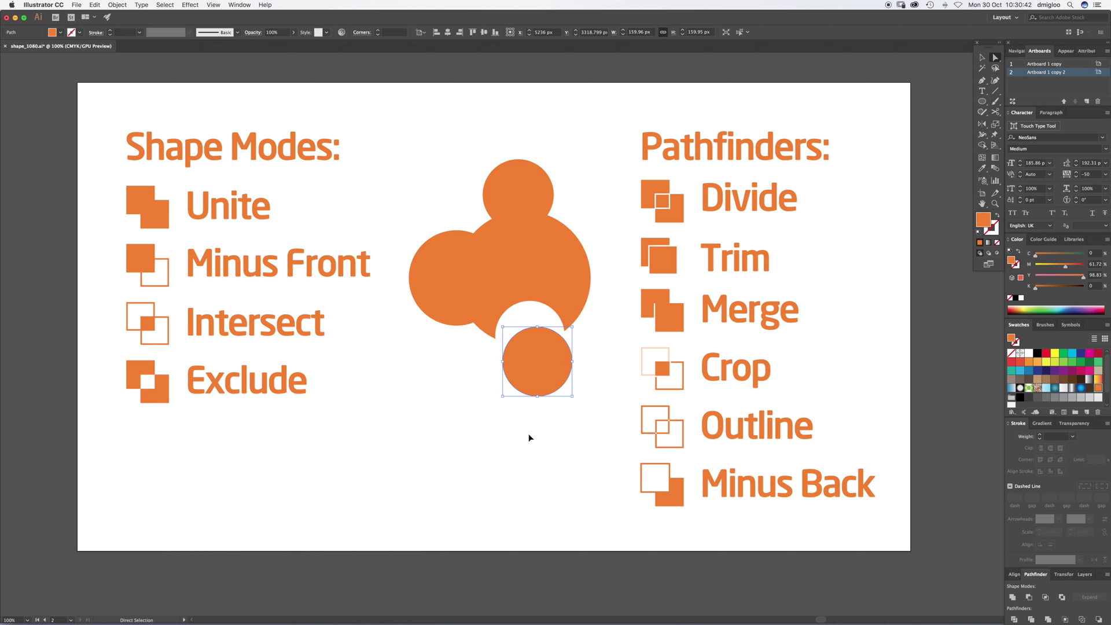
key(super+z)
key(a)
key(v)
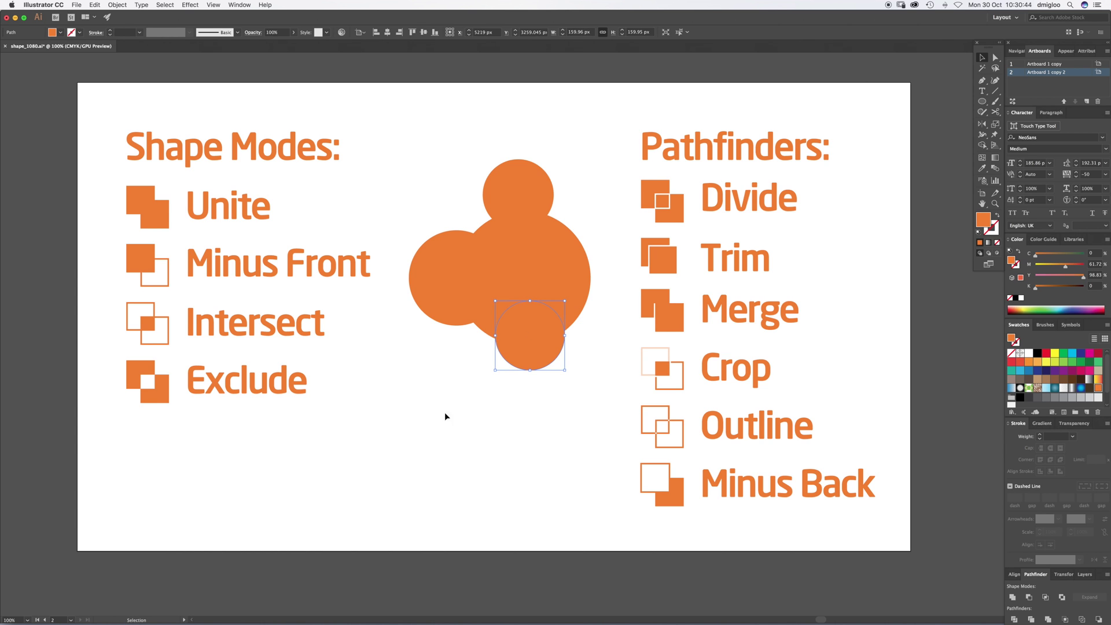
drag(456, 401, 531, 329)
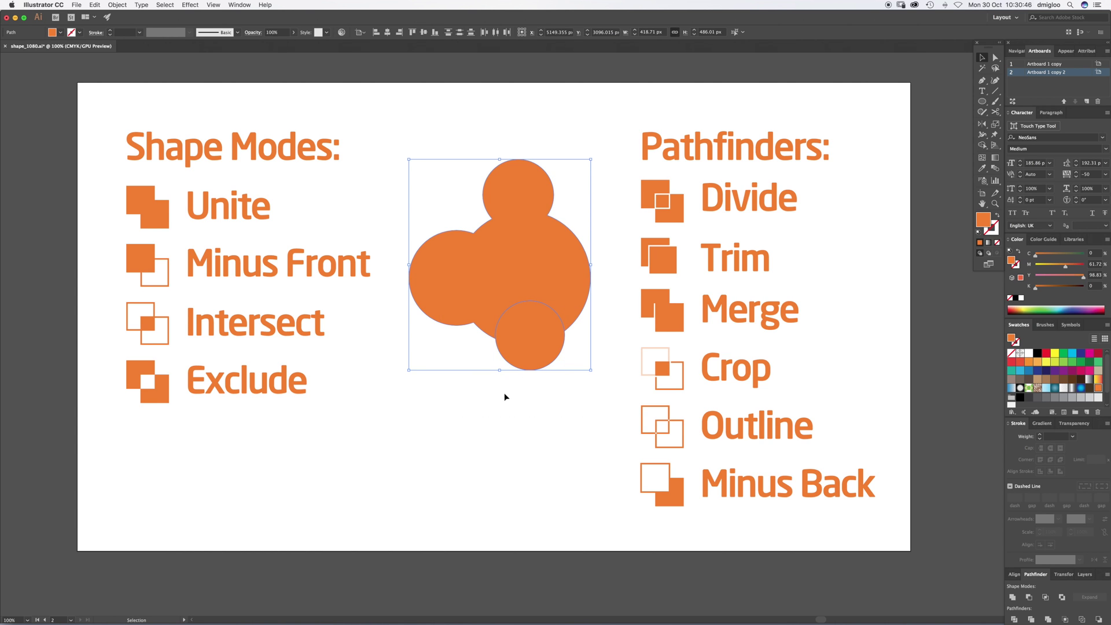